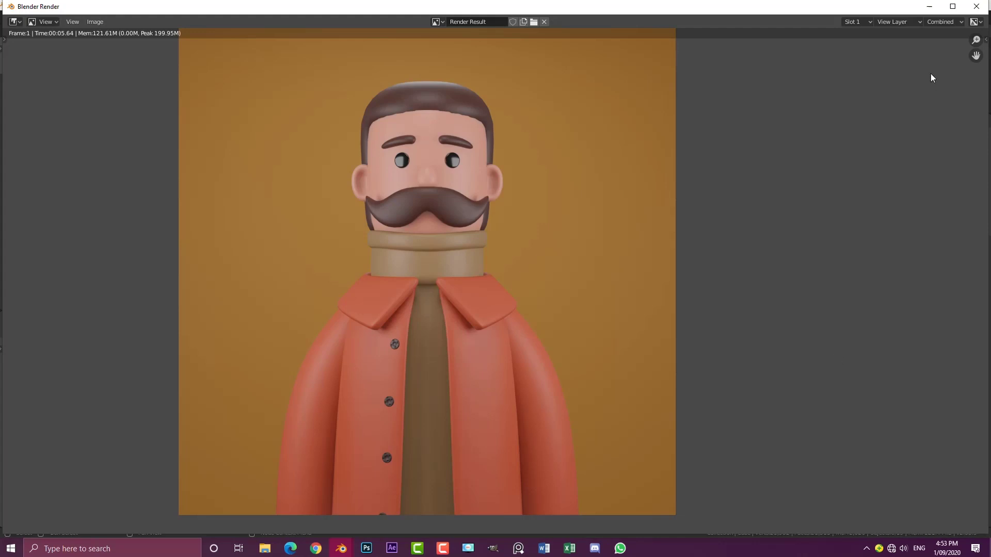
Step: Close the render window, orbit around the bearded bust, and return to camera view
left_click(929, 7)
middle_click_drag(463, 165, 520, 202)
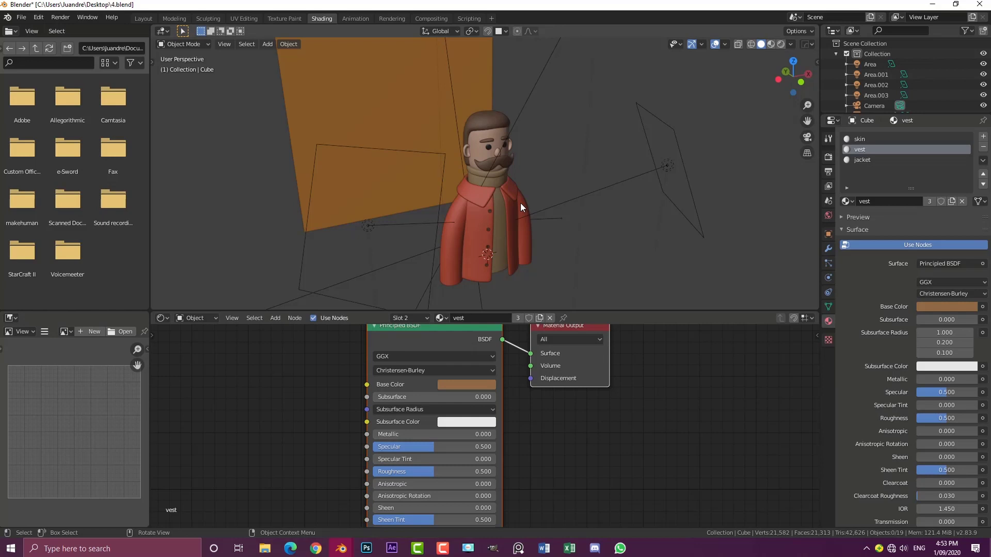
middle_click_drag(572, 185, 509, 186)
key("KP_0")
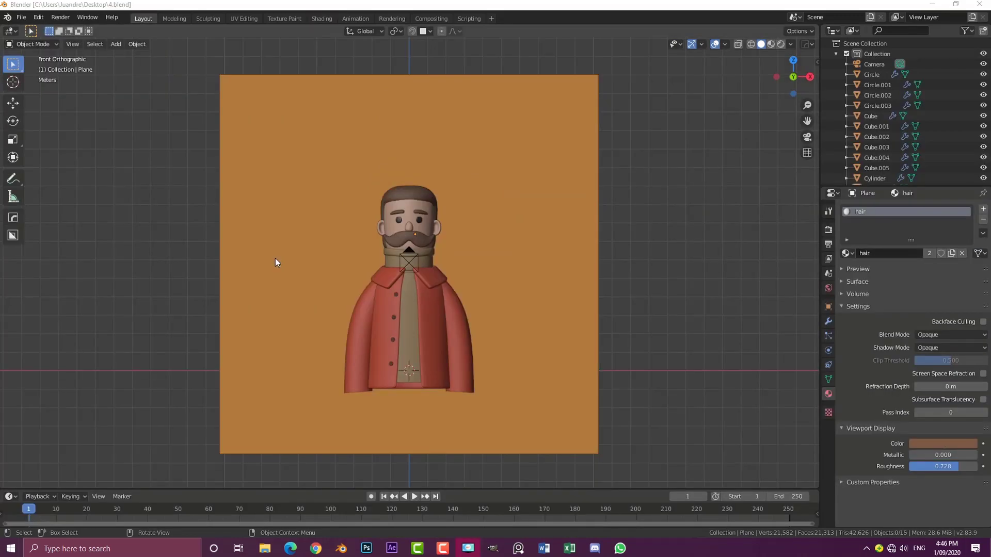
Step: Enable Ambient Occlusion in the Eevee Render Properties
left_click(829, 230)
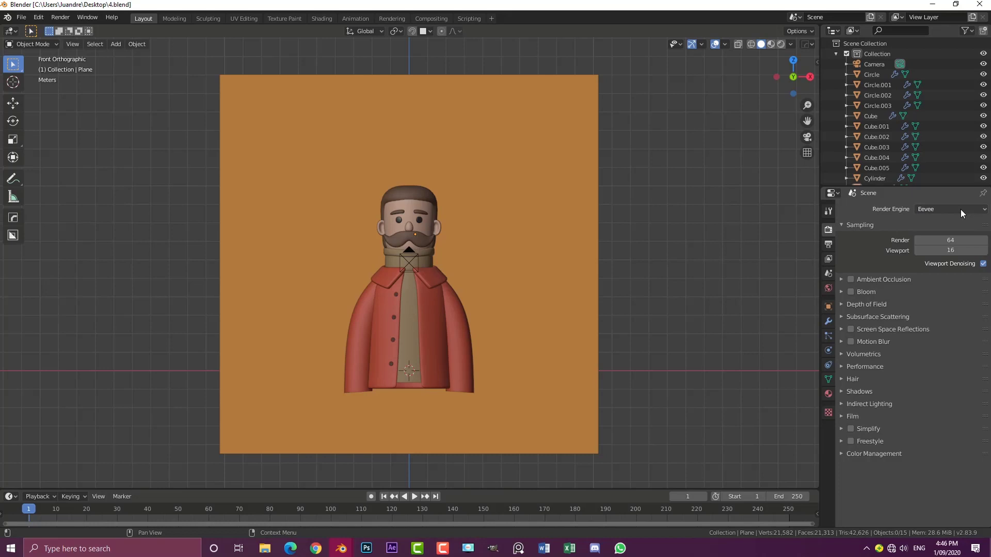
left_click(850, 279)
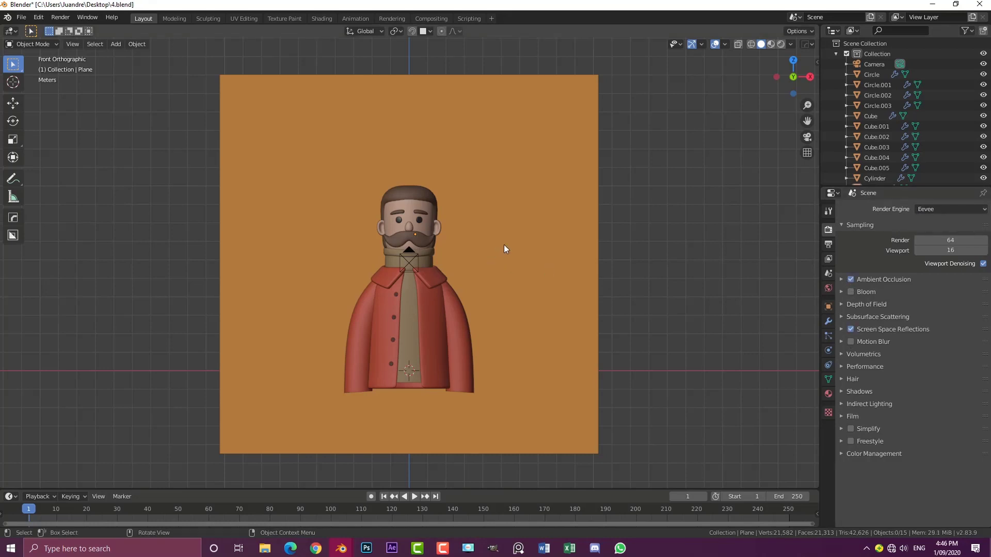
scroll(378, 229, "down", 1)
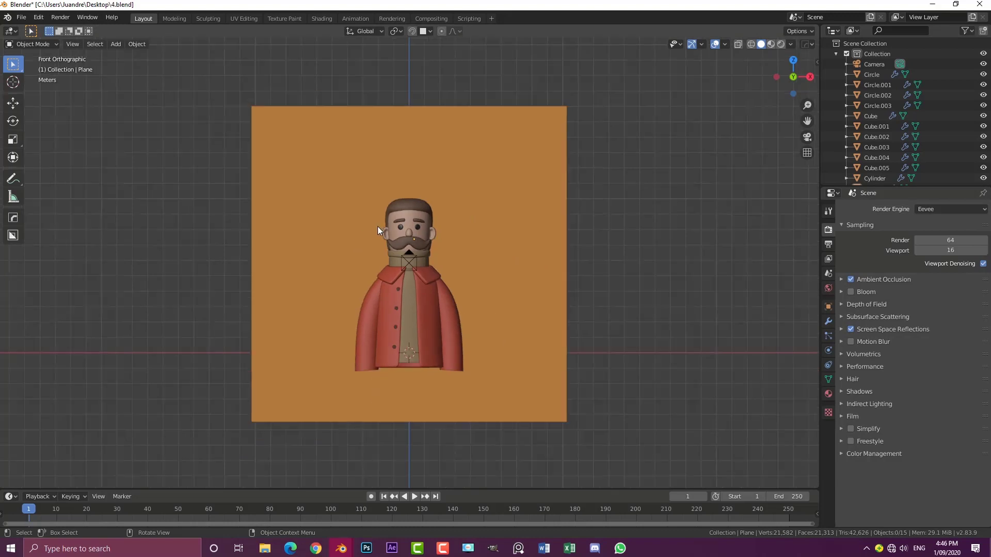
Step: Add an area light and move it to the right of the bust
key("shift+a")
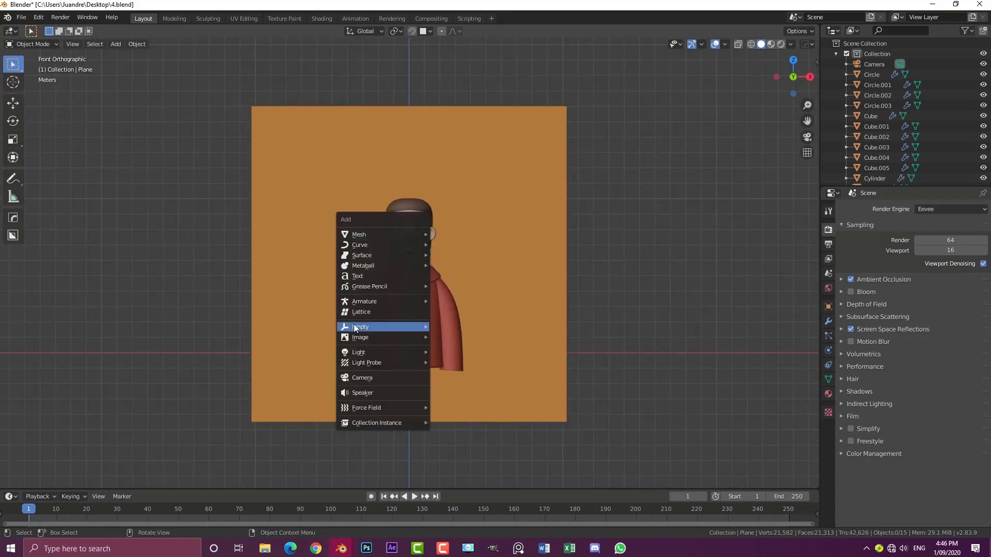
mouse_move(371, 357)
left_click(473, 387)
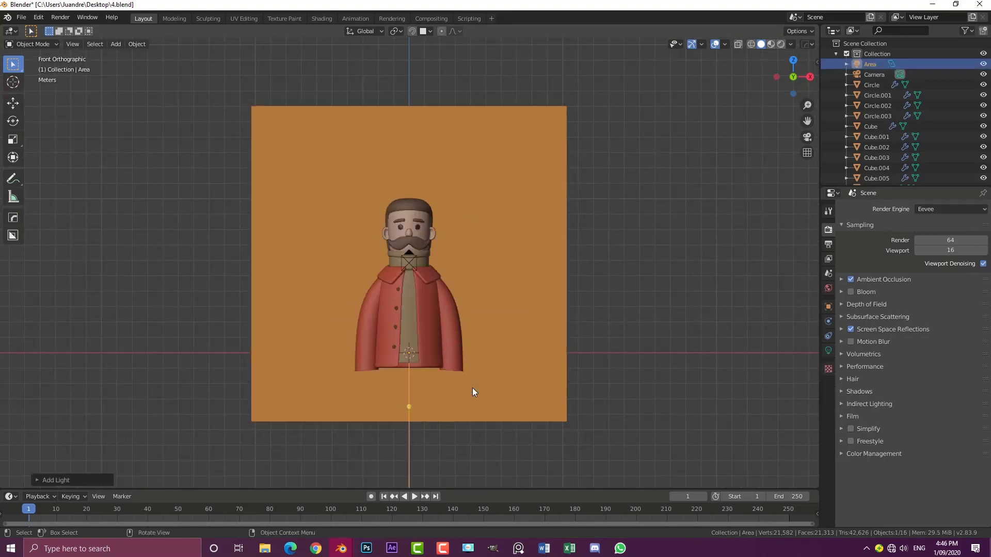
scroll(423, 341, "down", 3)
scroll(424, 345, "up", 2)
key("g")
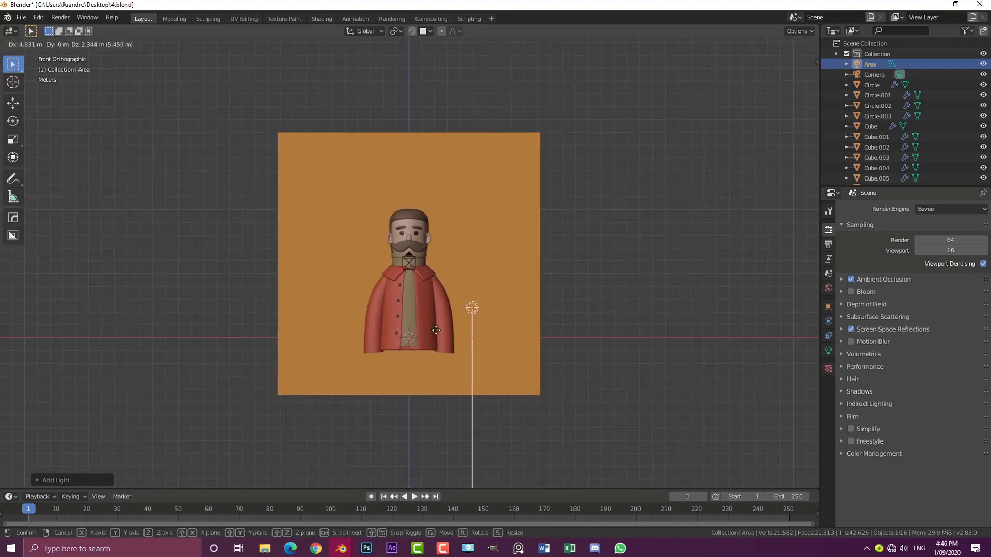
left_click(489, 285)
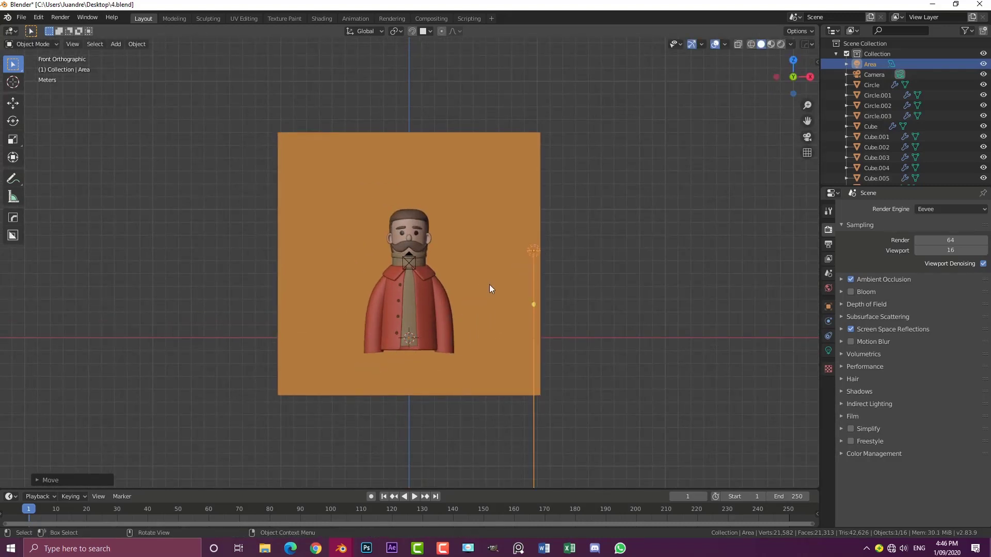
Step: Set the area light's Power to 1200 W and Size to 5
left_click(824, 350)
scroll(463, 284, "up", 4)
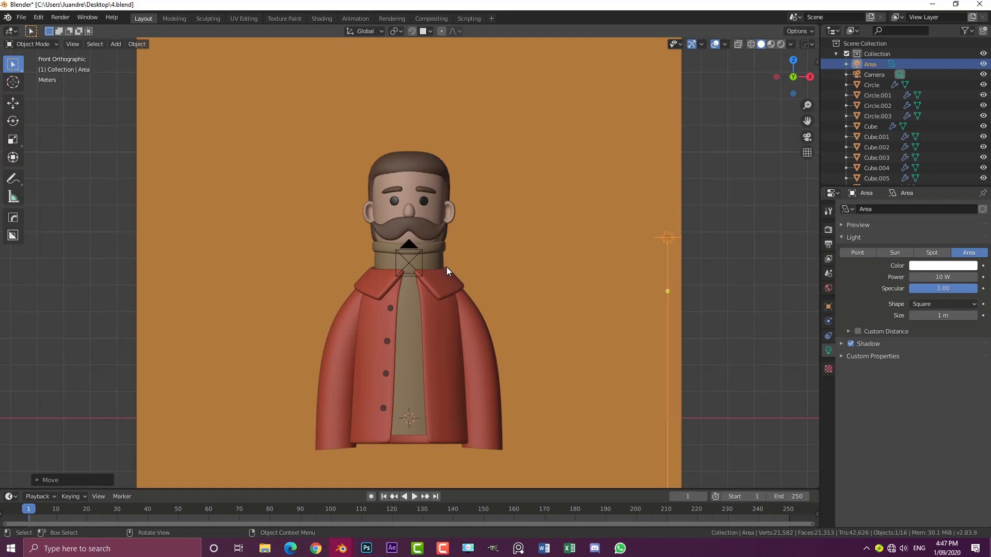
middle_click_drag(446, 267, 402, 223)
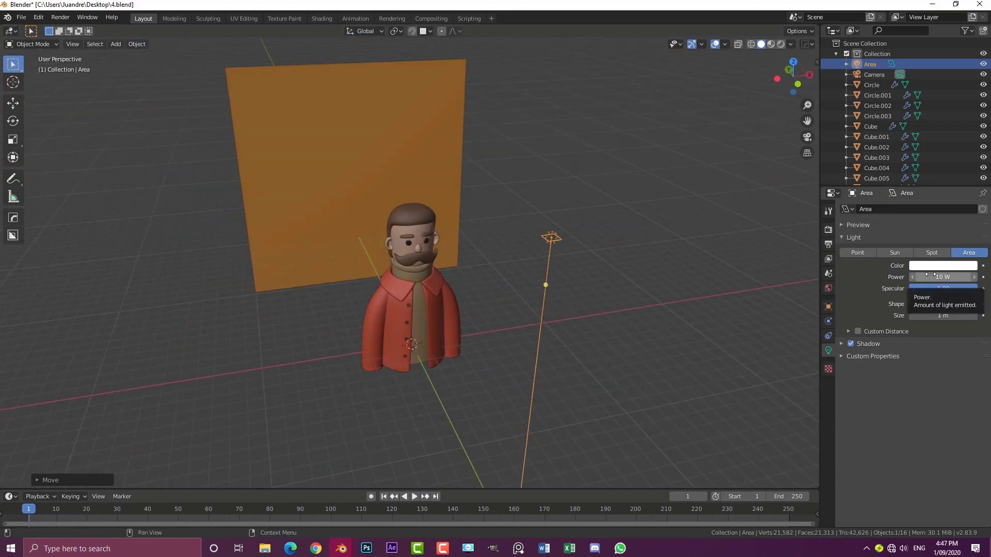
middle_click_drag(478, 311, 438, 292)
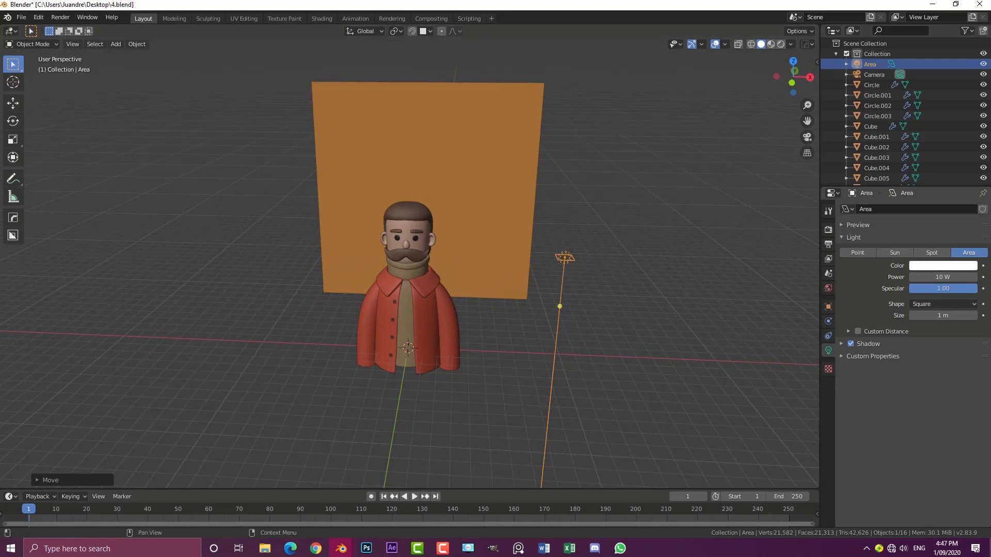
left_click(927, 276)
type("1200")
key("Return")
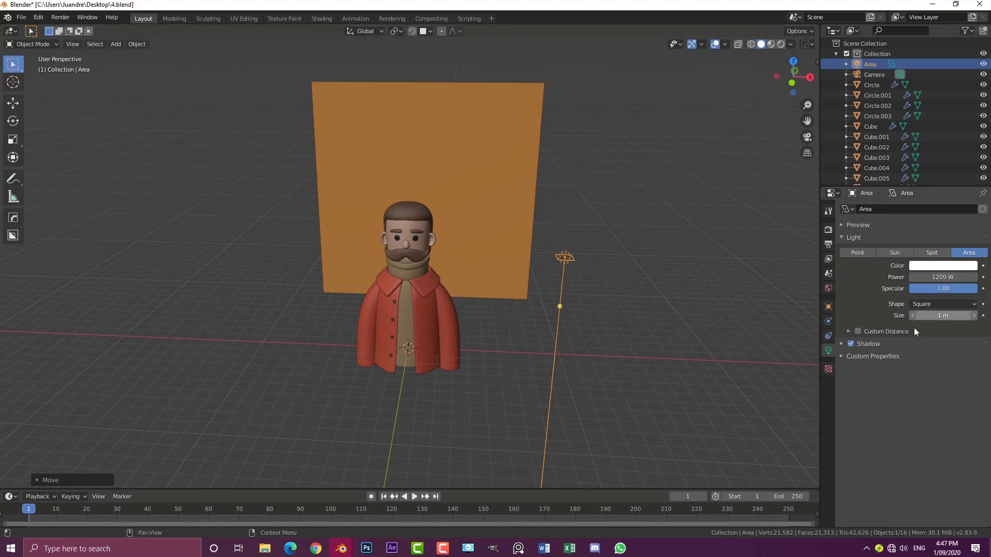
left_click(946, 315)
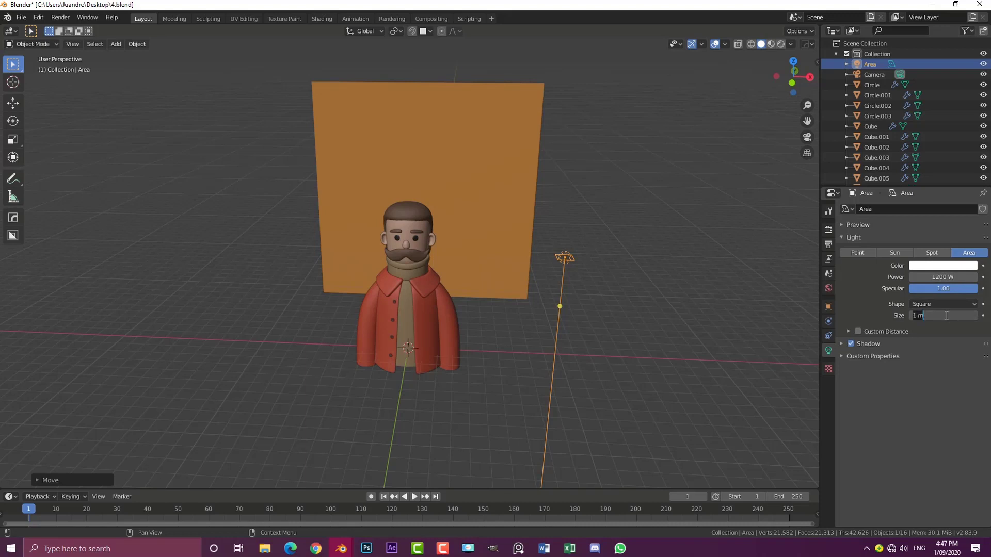
type("5")
key("Return")
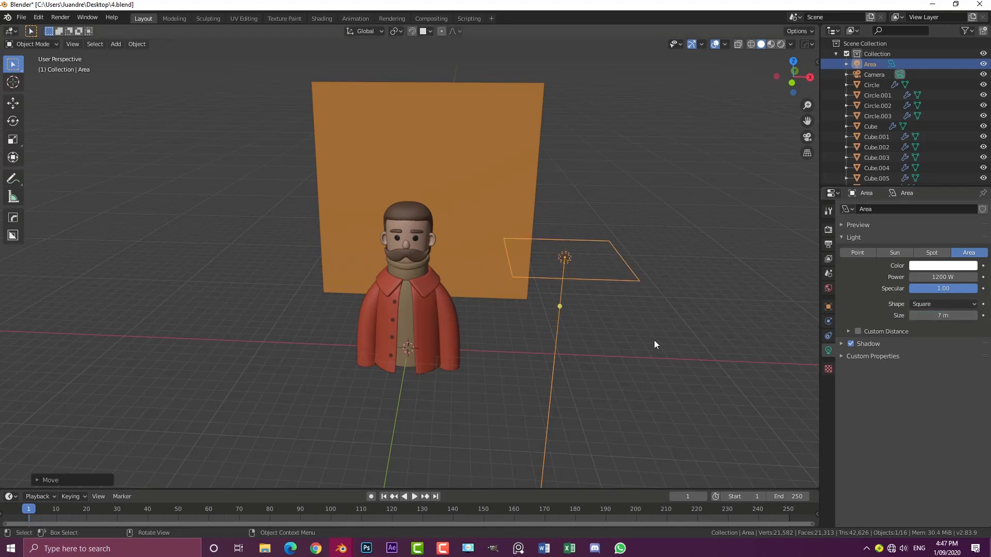
Step: Rotate the light toward the bust in front and top views, then reposition it
key("KP_1")
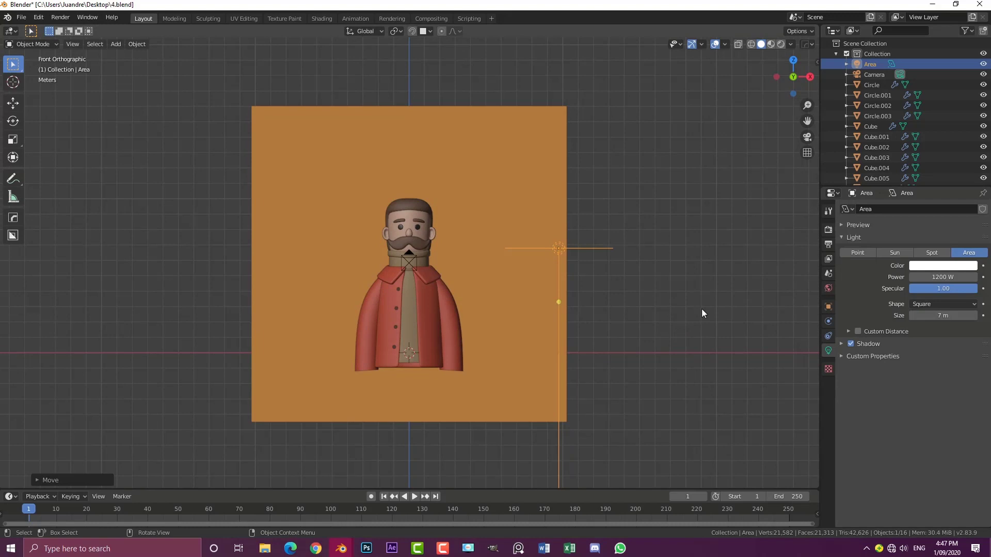
key("r")
left_click(557, 353)
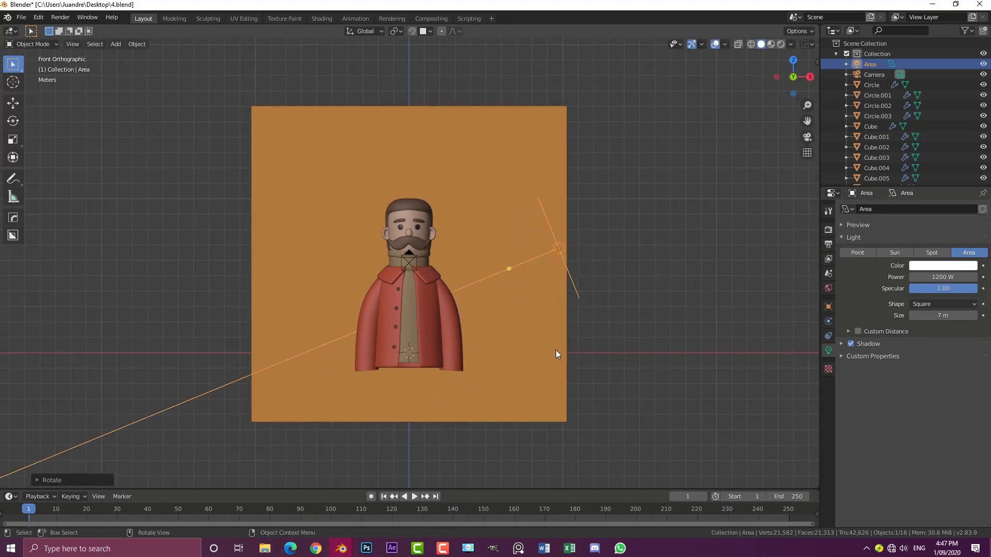
key("KP_7")
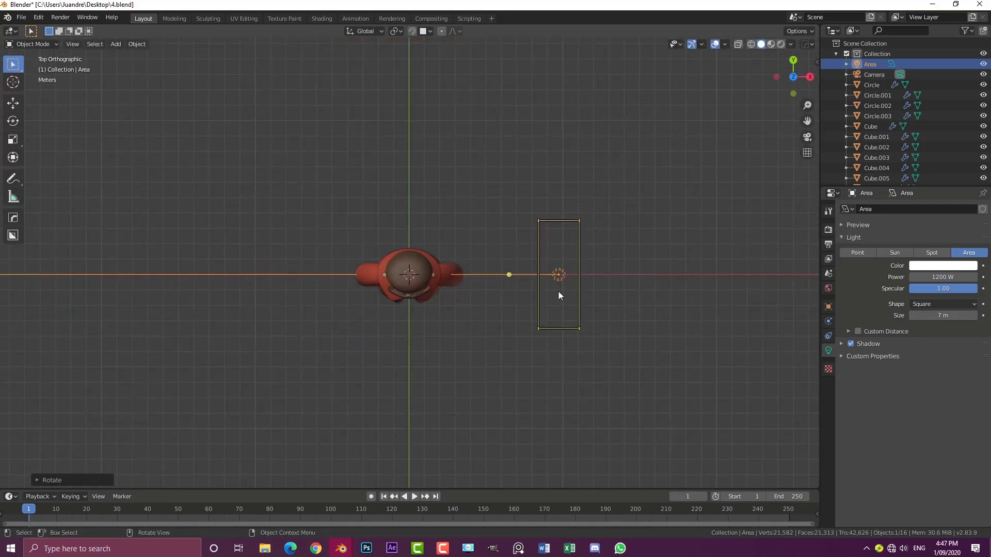
key("r")
left_click(608, 228)
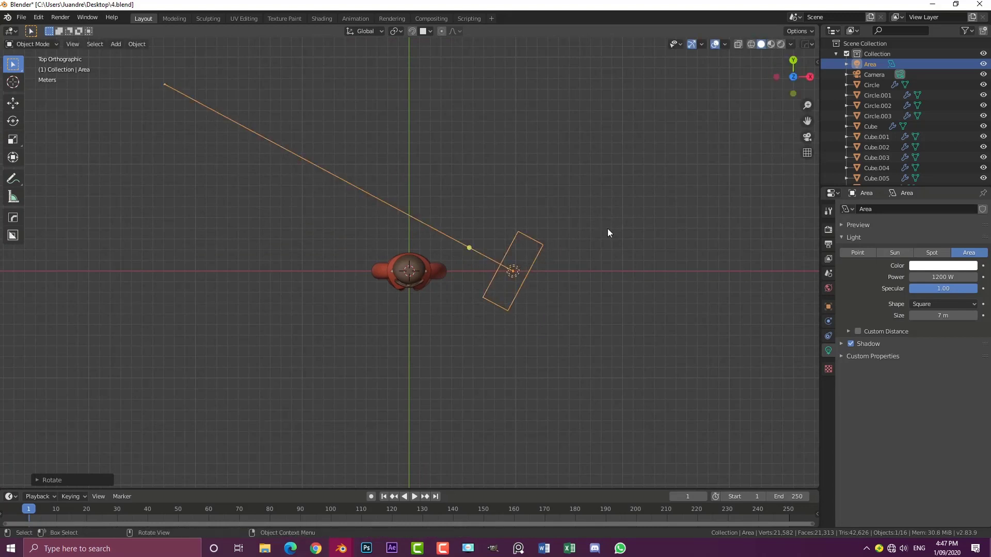
key("g")
left_click(608, 292)
Step: View through the scene camera with Rendered viewport shading
middle_click_drag(482, 255, 482, 206)
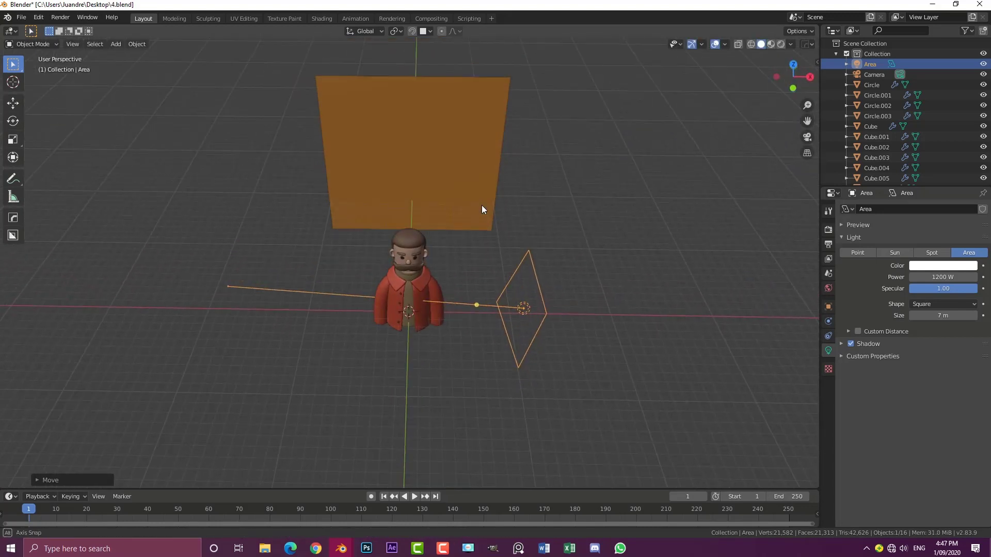
scroll(532, 186, "up", 3)
key("KP_0")
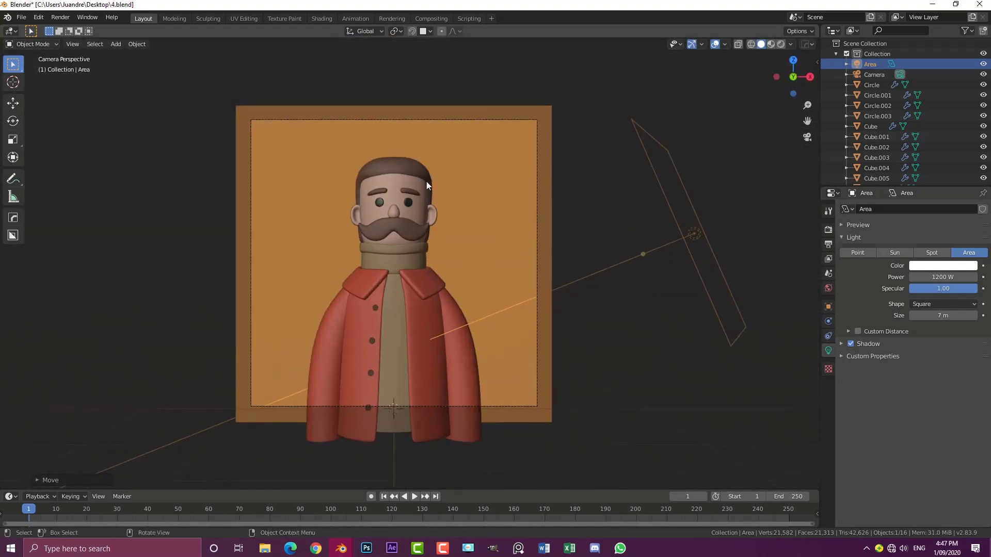
key("z")
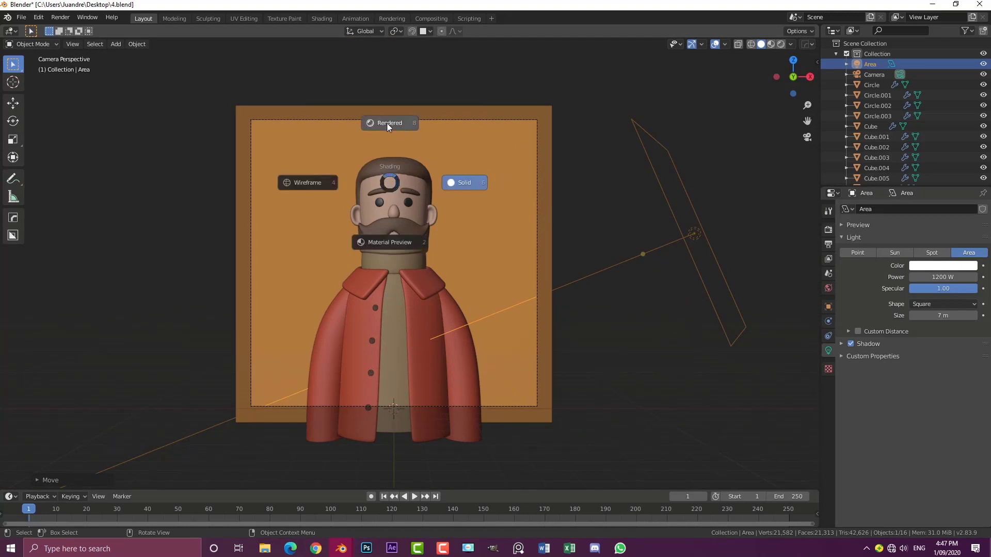
left_click(385, 123)
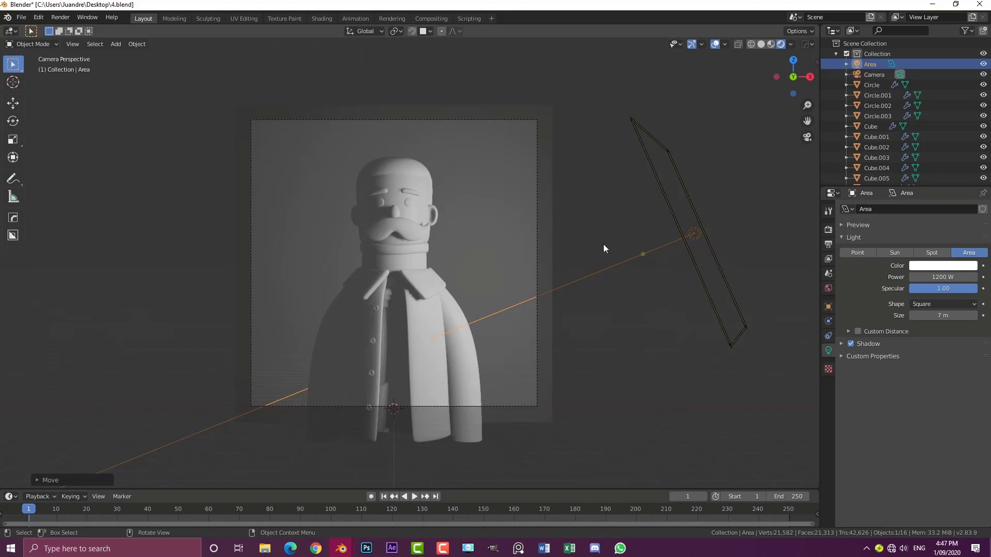
scroll(482, 233, "down", 2)
Step: Duplicate the area light, place the copy lower left, and rotate it toward the bust
middle_click_drag(484, 230, 552, 304)
key("shift+d")
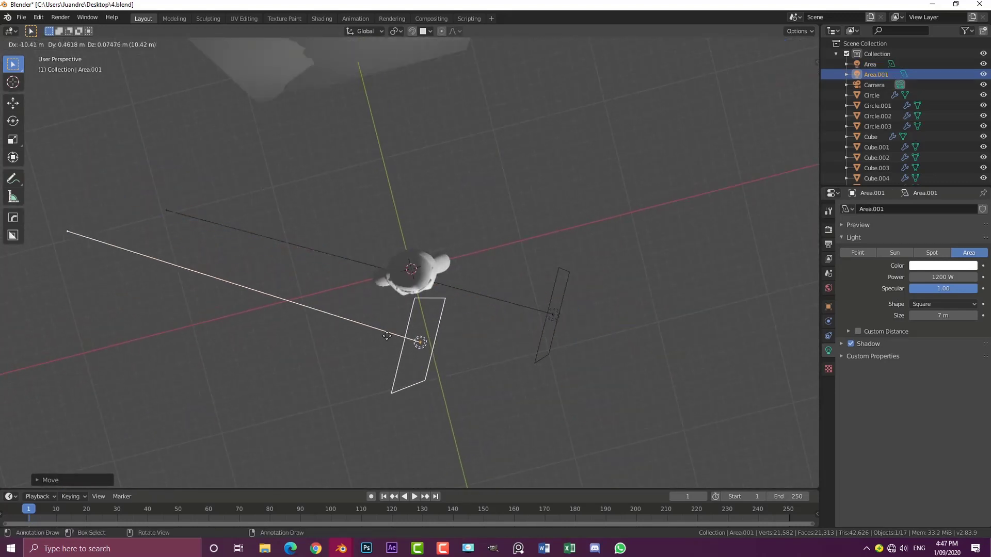
left_click(332, 215)
key("r")
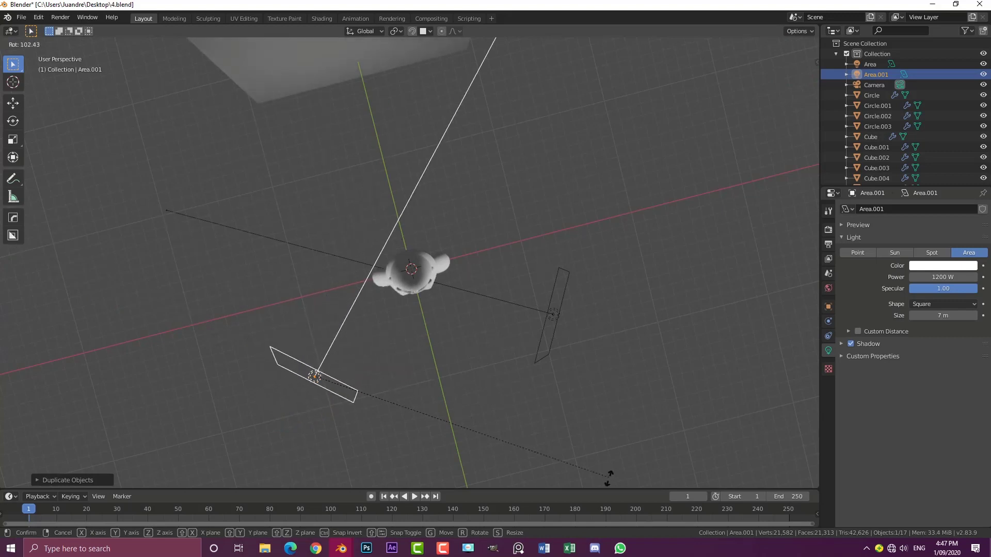
left_click(592, 101)
Step: In front view, duplicate the side light above the figure and tilt it down
middle_click_drag(591, 100, 554, 174)
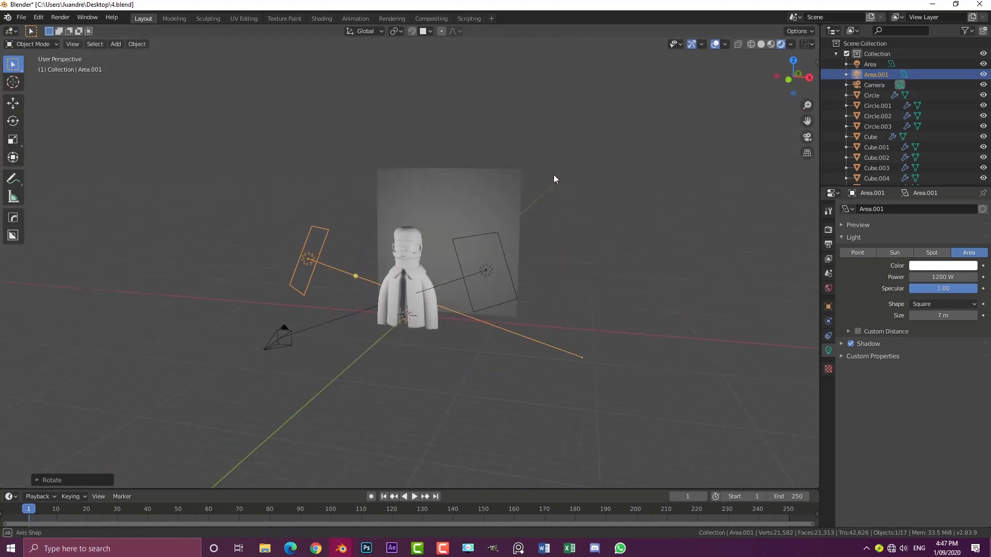
key("KP_1")
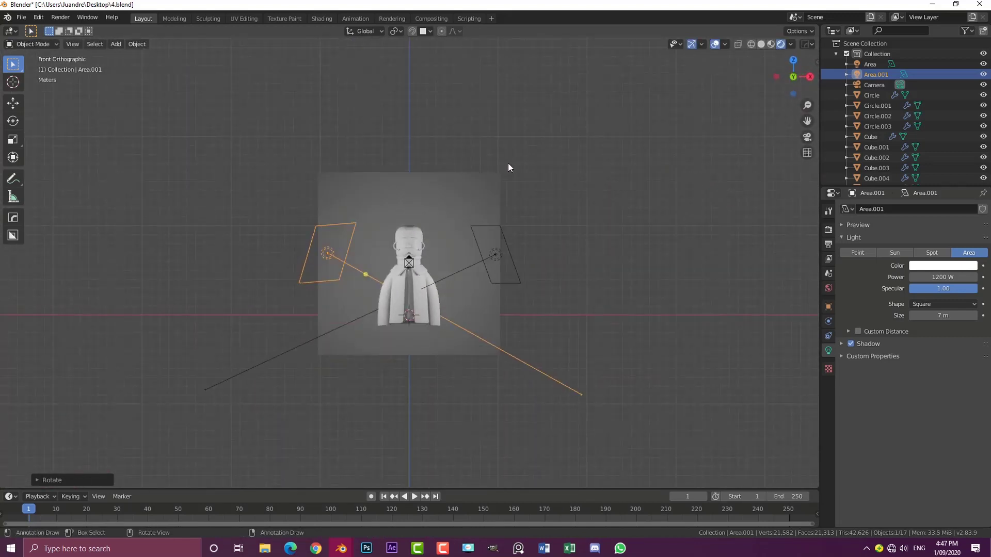
scroll(465, 186, "up", 1)
key("shift+d")
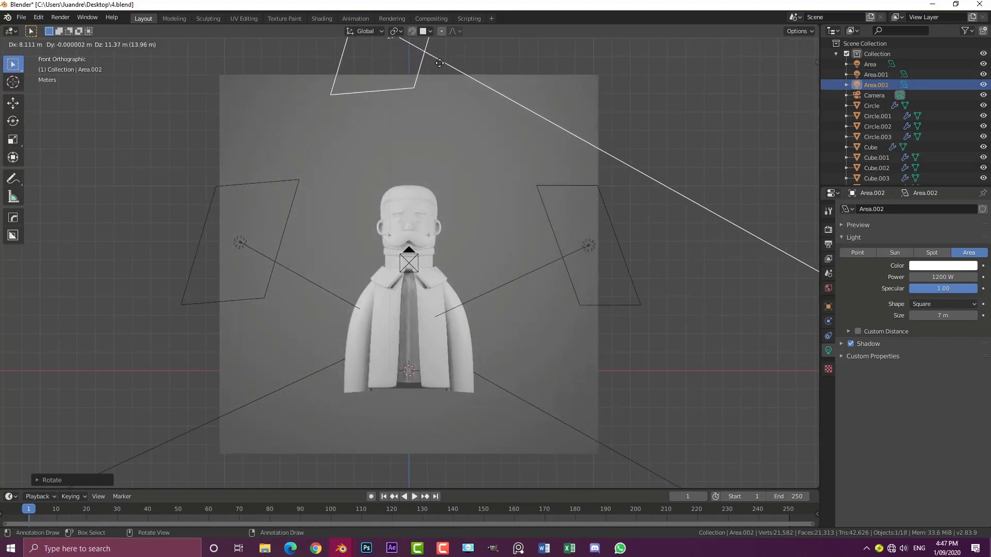
left_click(503, 47)
key("r")
left_click(451, 232)
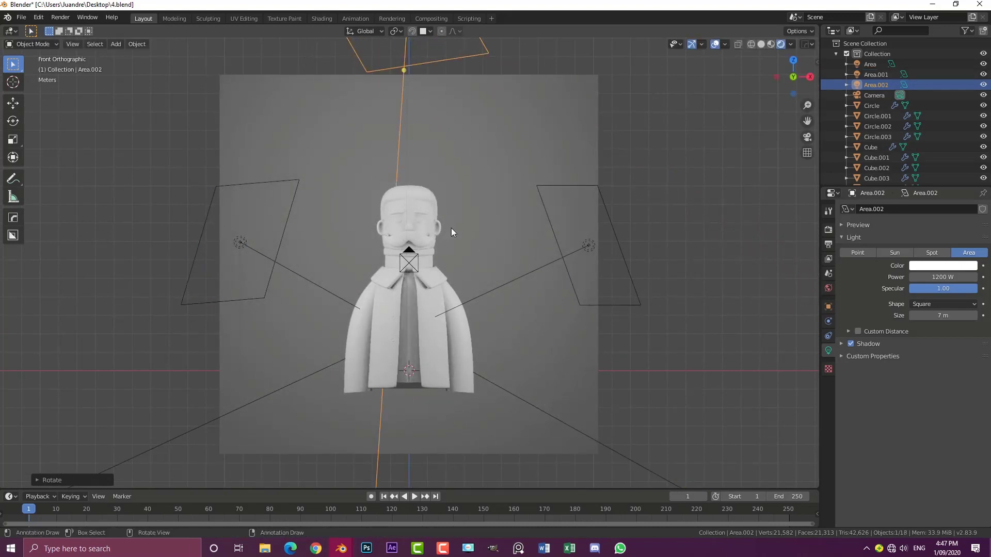
Step: In right view, move Area.002 above and in front of the bust
key("KP_3")
scroll(455, 242, "down", 6)
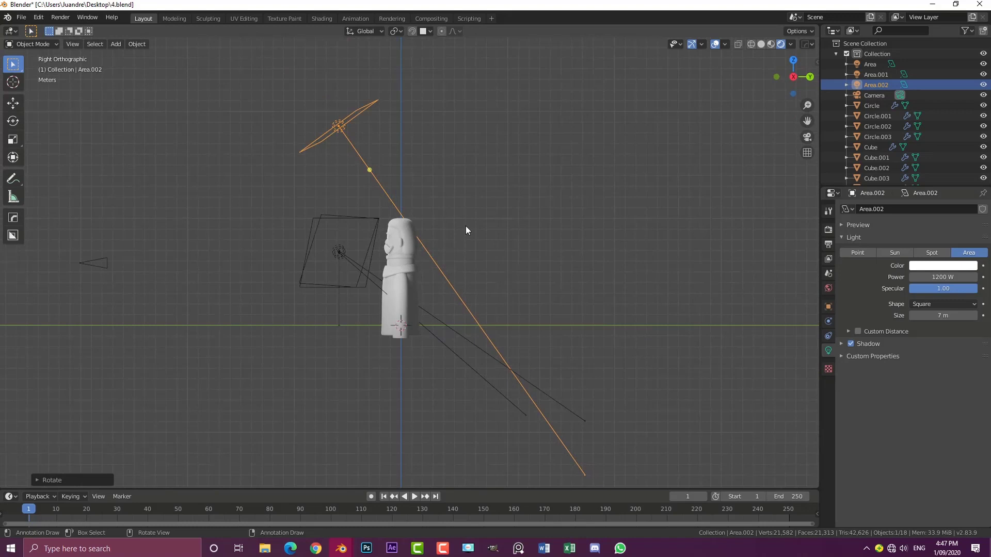
scroll(419, 221, "up", 1)
key("g")
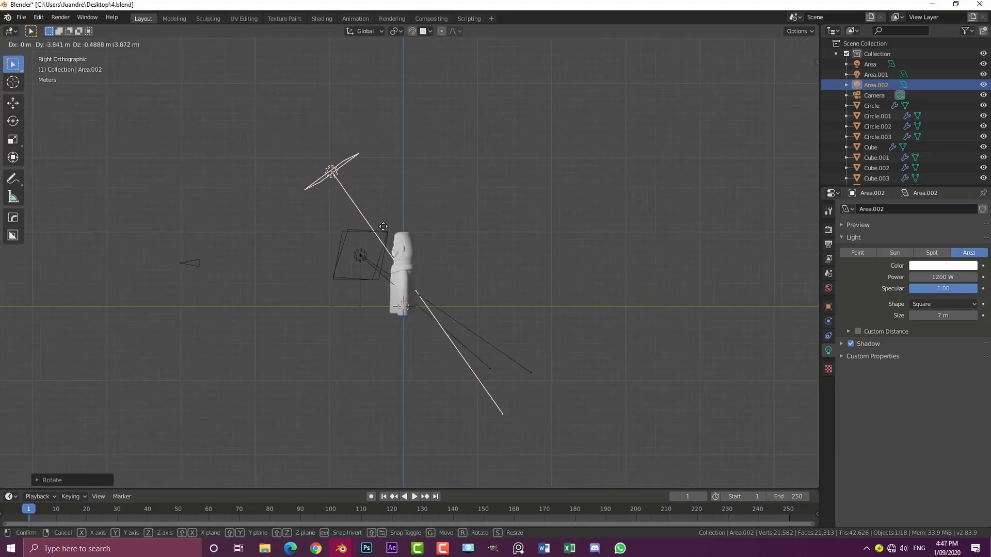
left_click(383, 232)
Step: Duplicate Area.002 as Area.003 behind the bust, angle it, and return to camera view
key("shift+d")
left_click(524, 237)
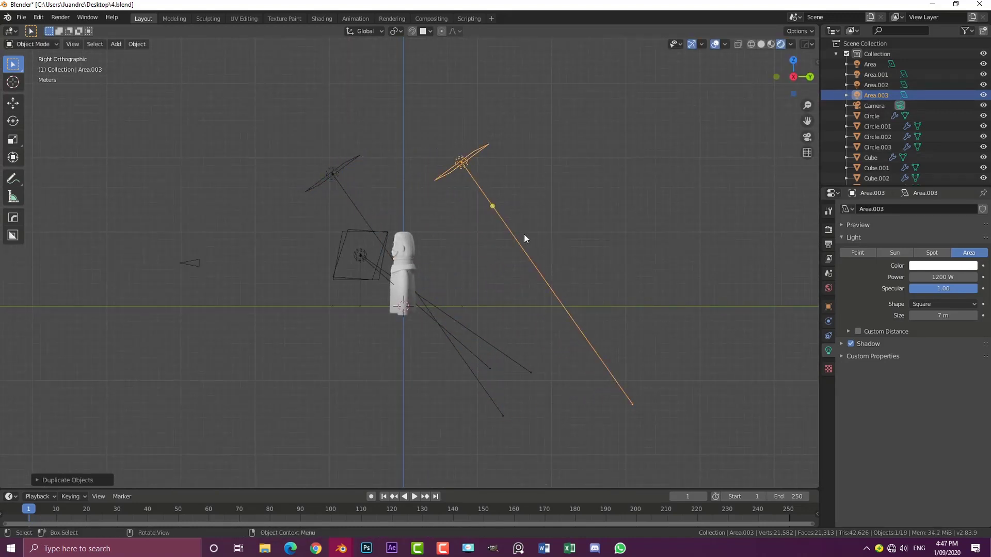
key("r")
left_click(387, 335)
middle_click_drag(387, 335, 395, 305)
key("KP_0")
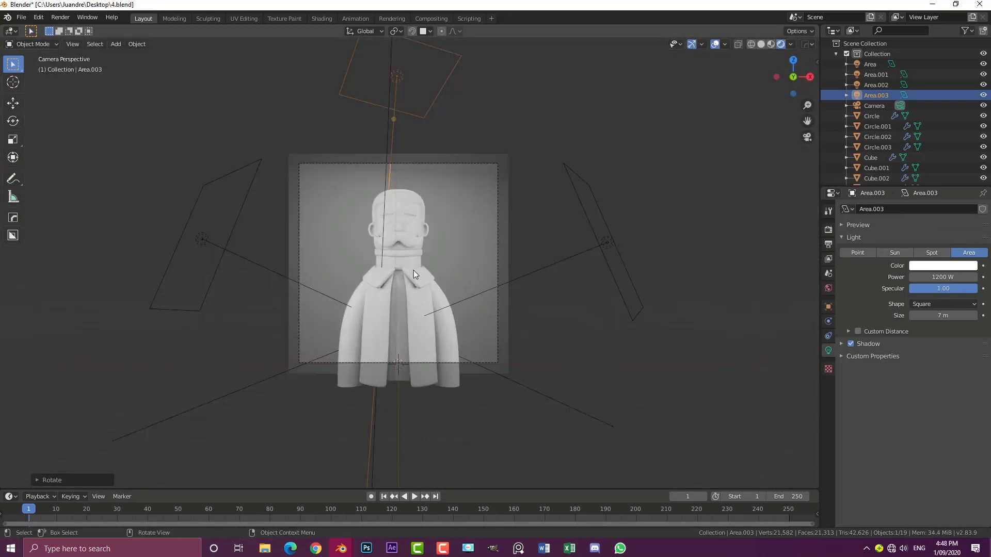
Step: Raise the World colour value from 0.250 to about 0.44, then select the coat
scroll(418, 268, "up", 2)
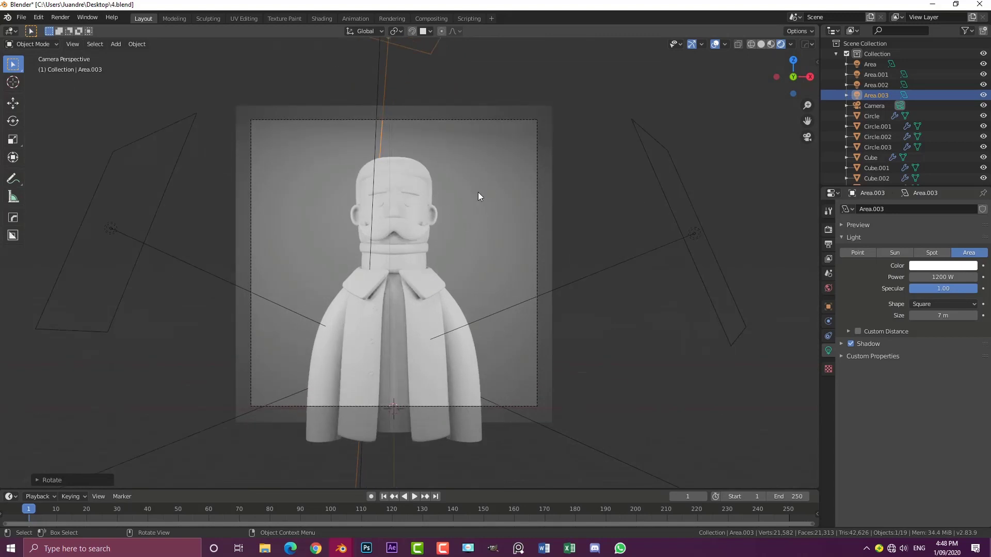
left_click(829, 288)
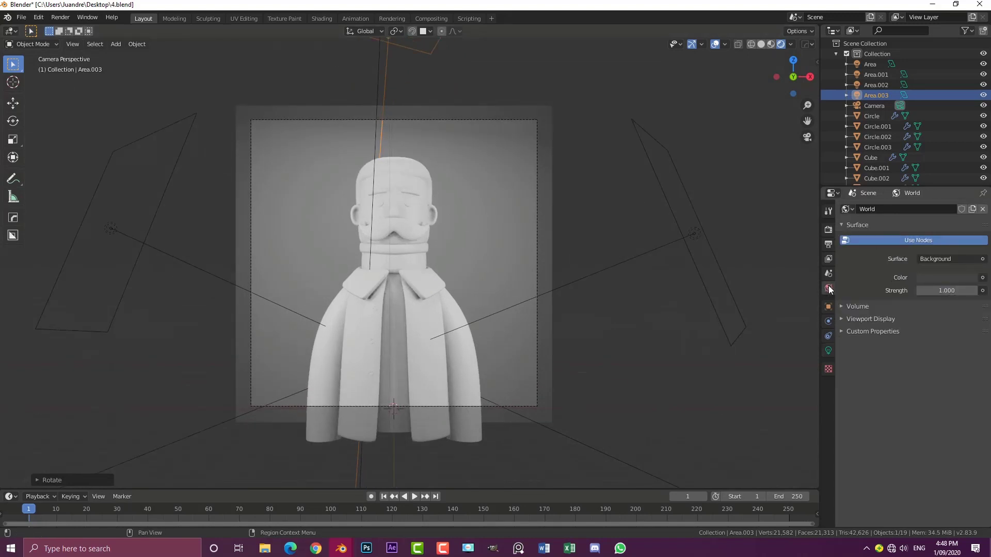
left_click(936, 278)
mouse_move(964, 183)
left_mouse_down()
mouse_move(968, 159)
mouse_move(968, 170)
left_mouse_up()
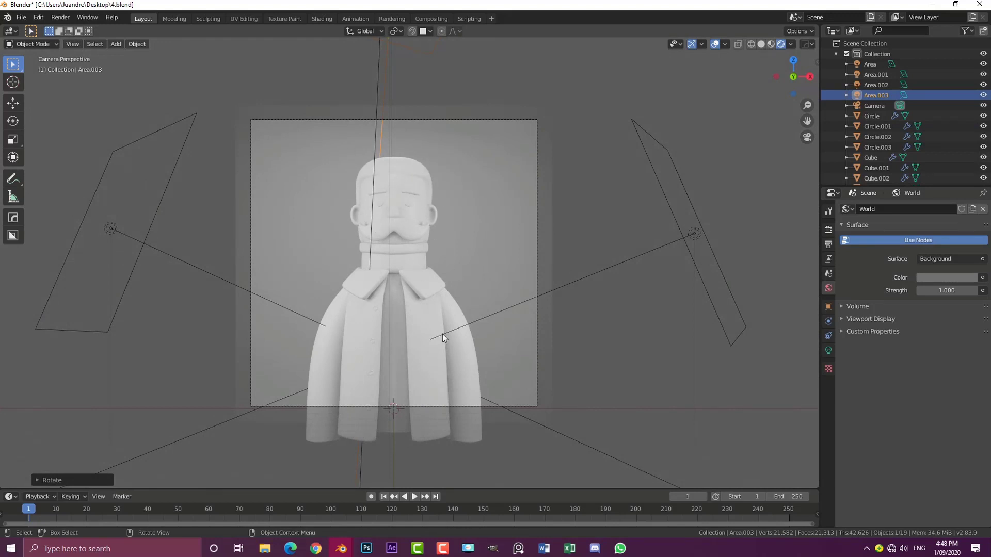
left_click(454, 309)
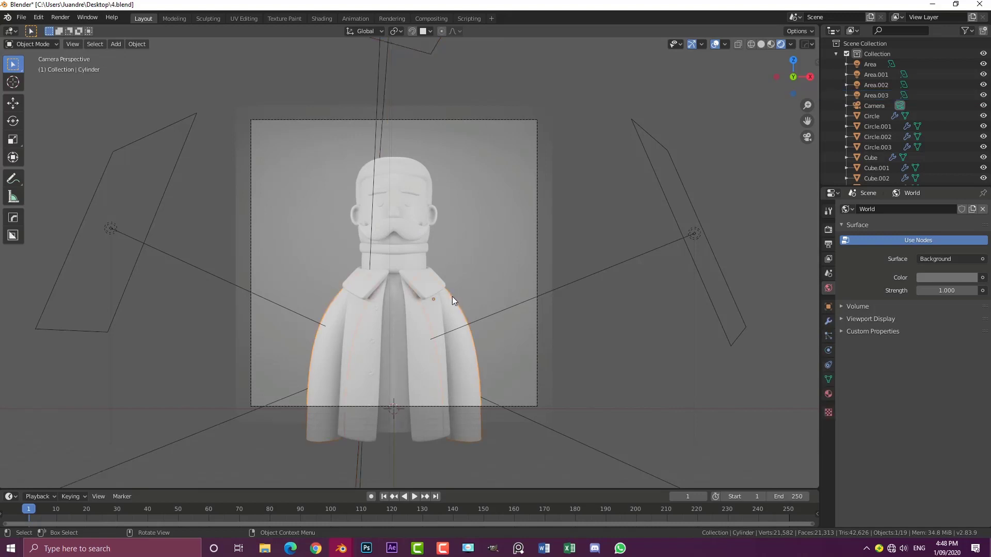
Step: In the Shading workspace, view through the camera with Rendered shading
left_click(319, 18)
key("KP_0")
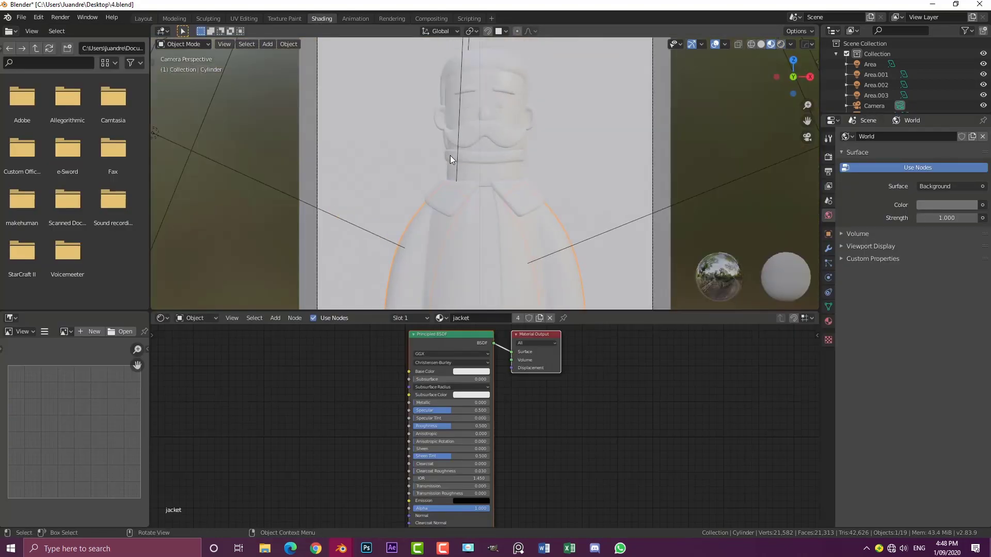
key("z")
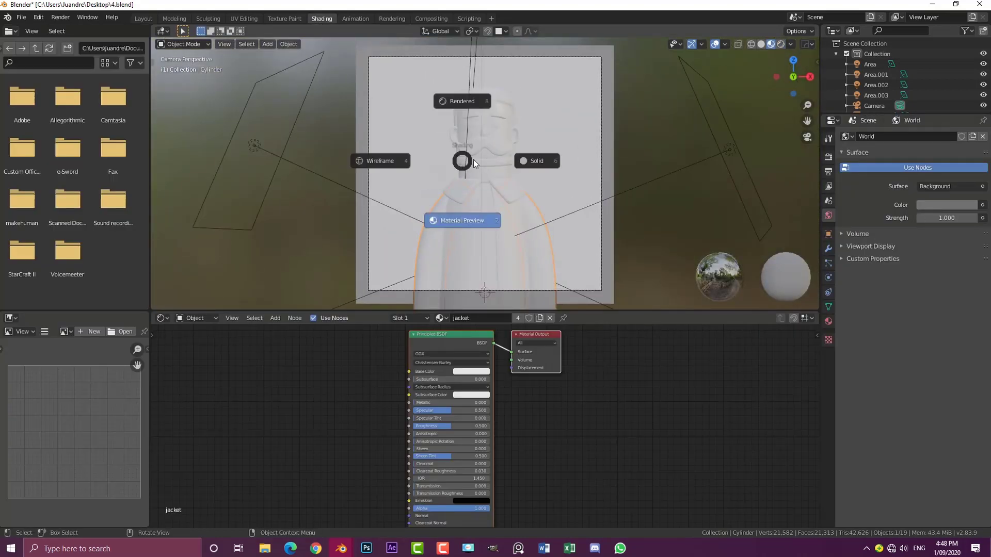
left_click(473, 101)
scroll(515, 232, "down", 2)
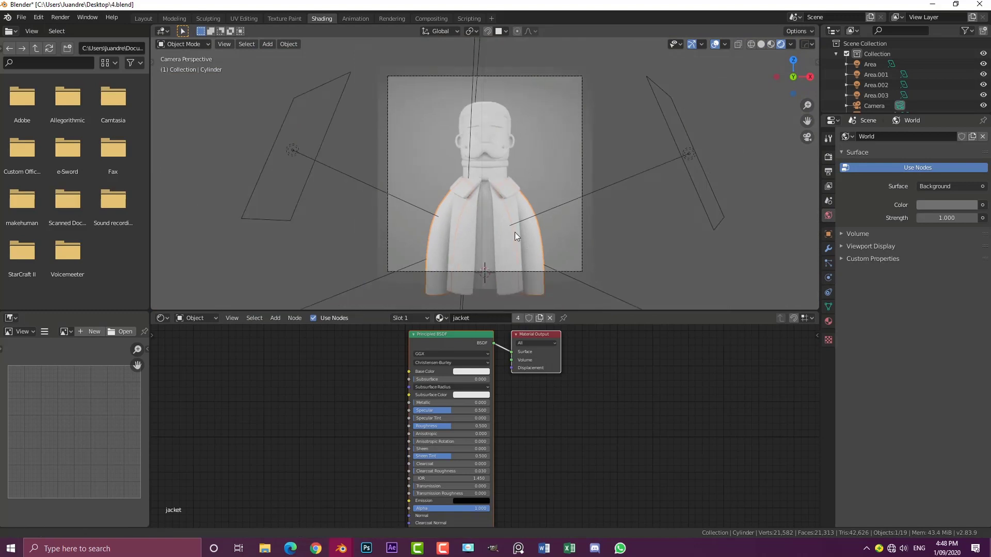
scroll(443, 359, "up", 2)
Step: Give the jacket material an orange Base Color and Roughness 0.568, then deselect all
left_click_drag(443, 358, 424, 374)
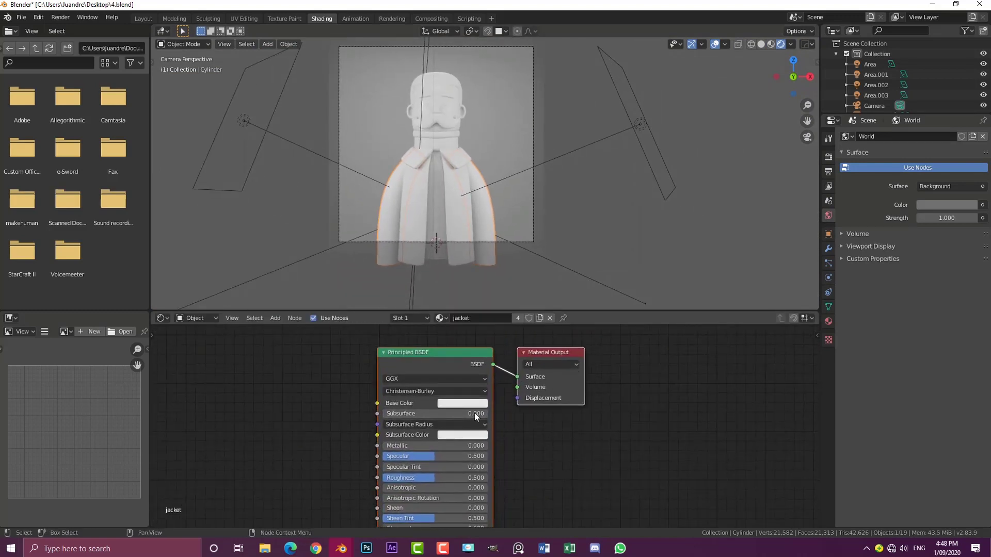
left_click(829, 322)
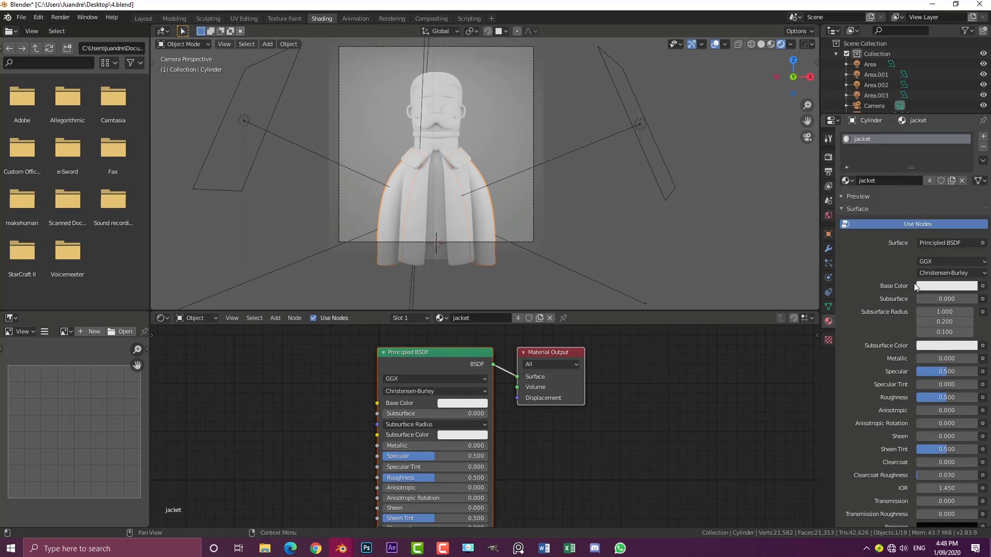
left_click(462, 404)
left_click_drag(473, 323, 470, 326)
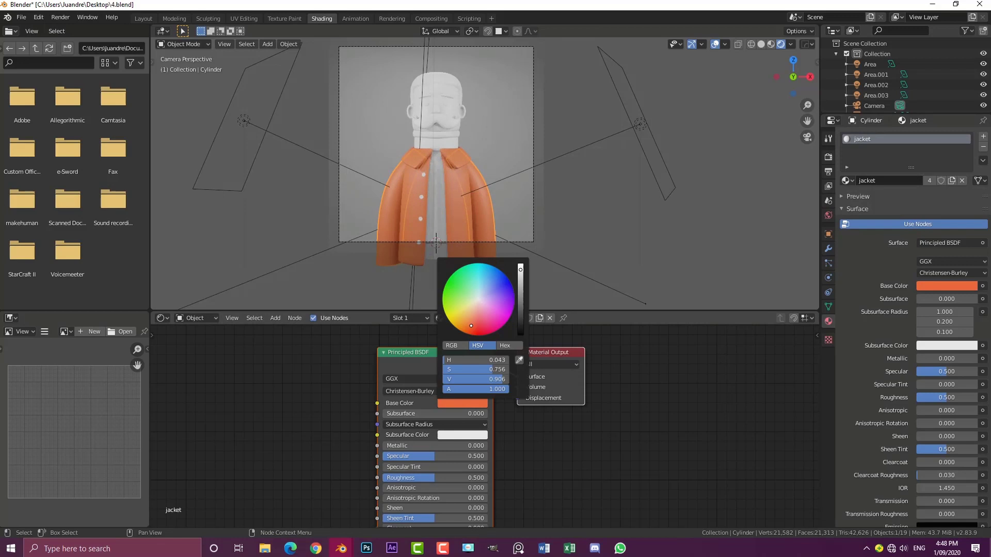
scroll(479, 305, "up", 3)
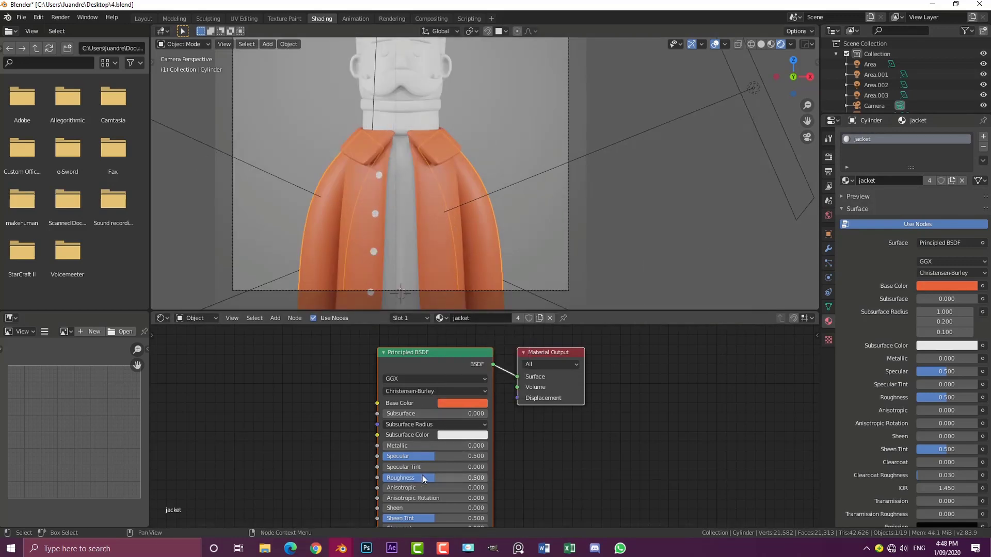
left_click_drag(415, 479, 429, 479)
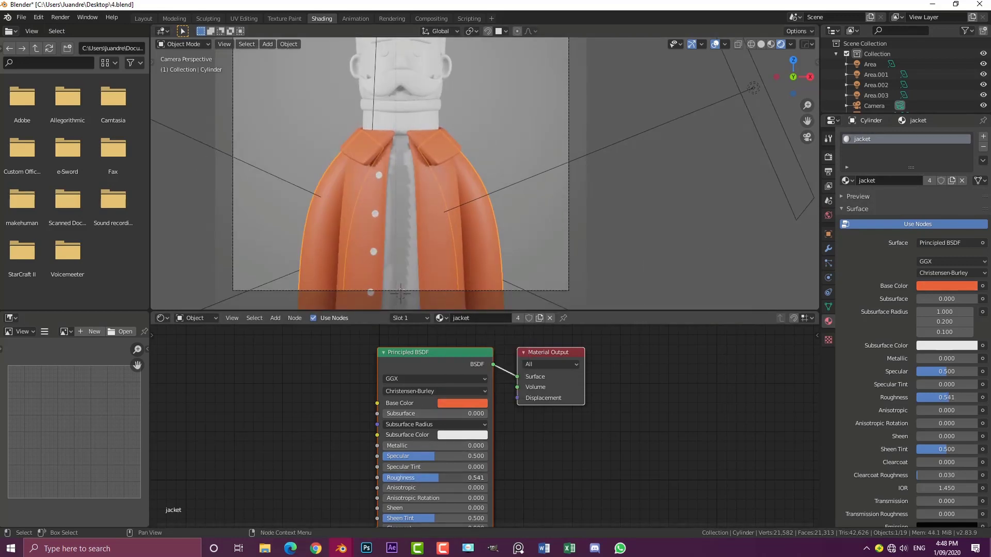
scroll(485, 191, "down", 2)
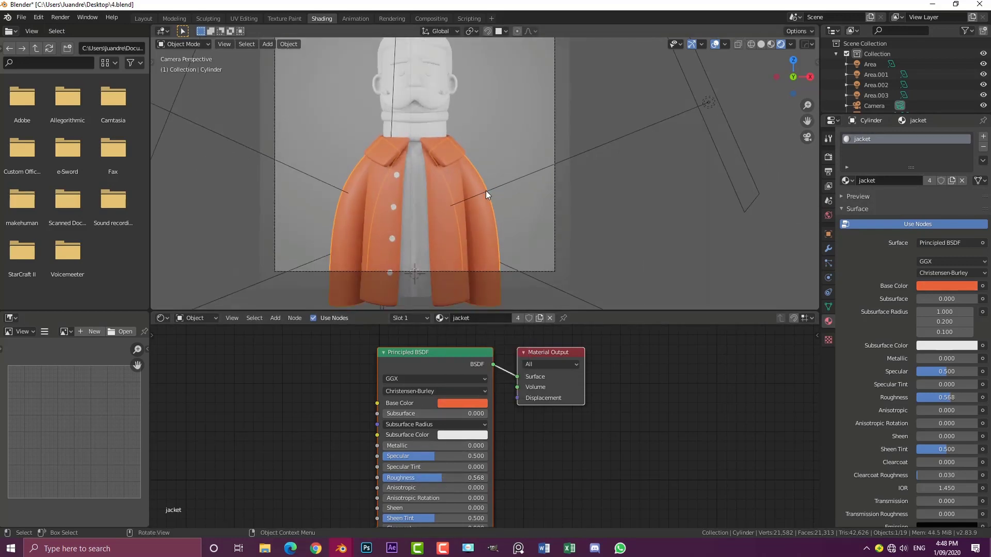
scroll(470, 190, "down", 2)
key("alt+a")
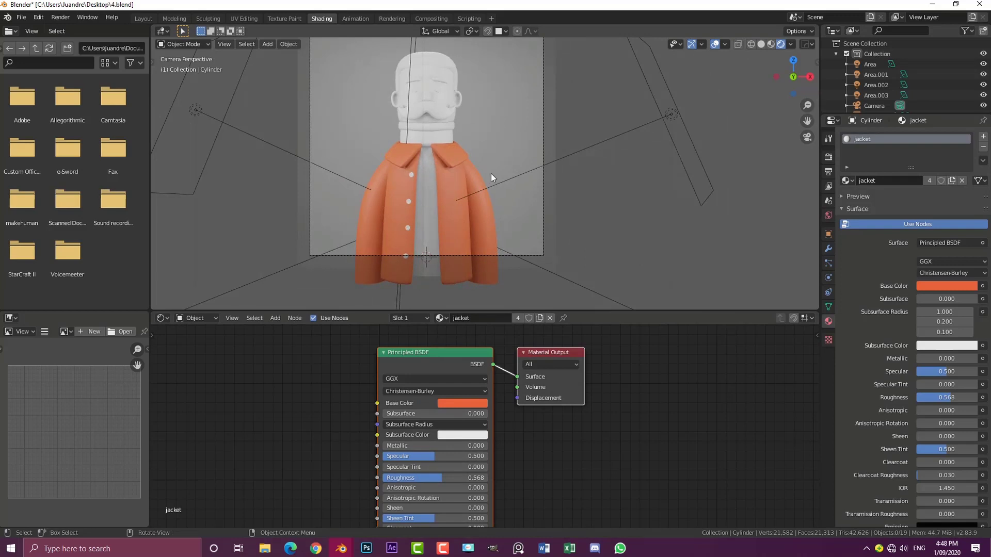
scroll(419, 121, "up", 1)
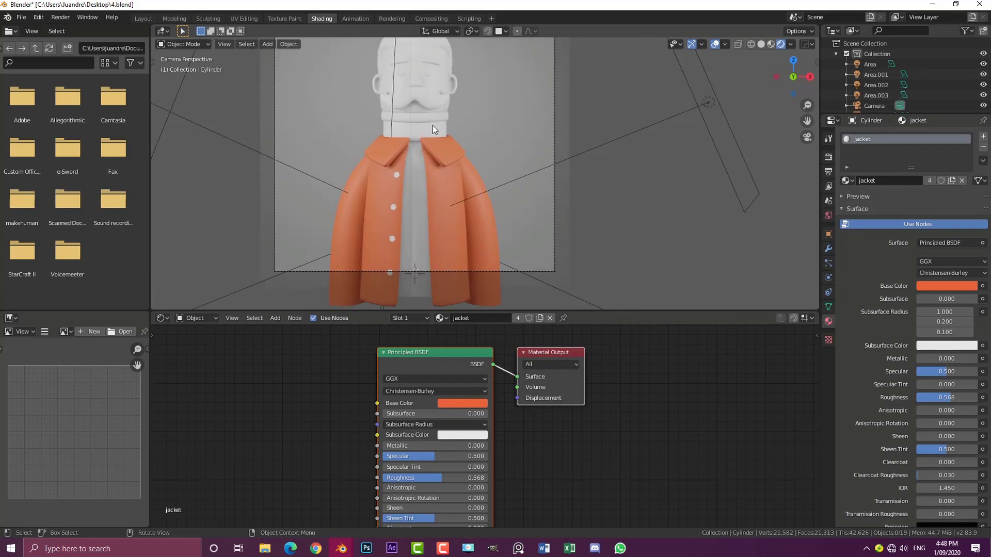
Step: Set the vest material's Base Color to light orange tan, deselect, and pan to the face
left_click(433, 126)
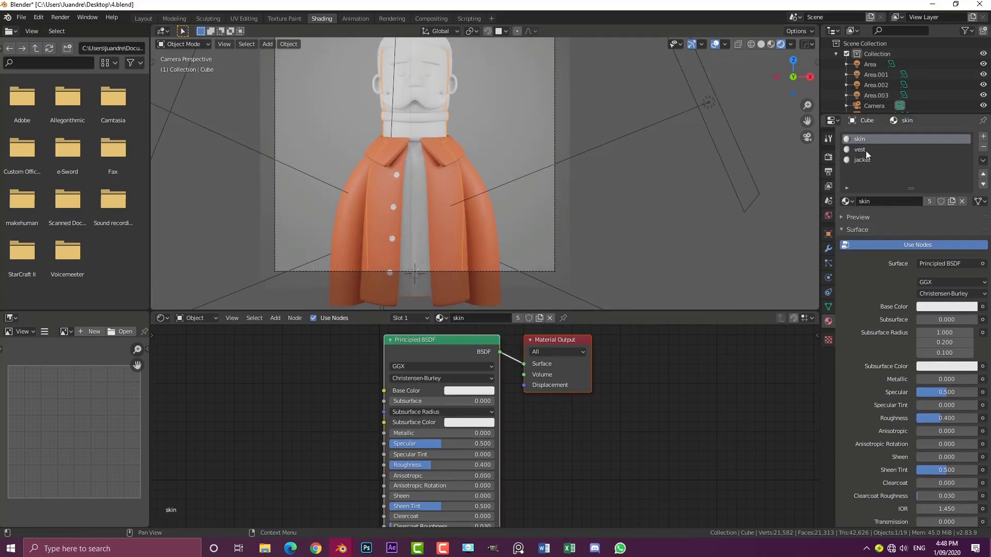
left_click(859, 150)
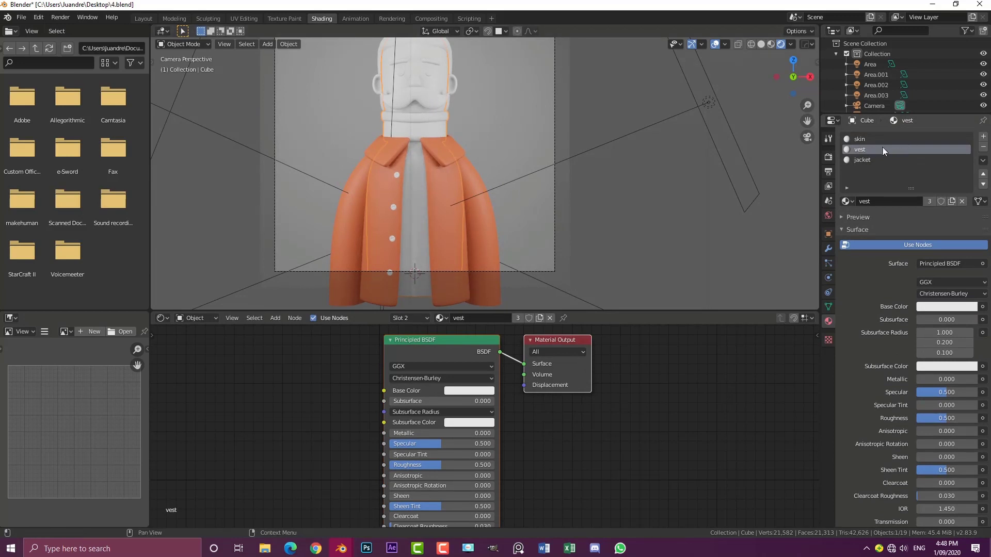
left_click(468, 391)
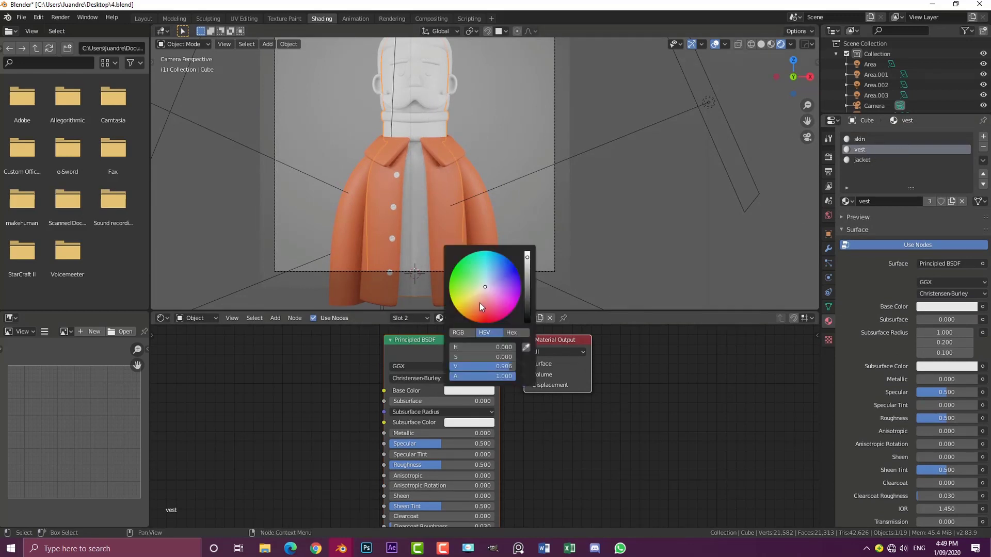
left_click(476, 304)
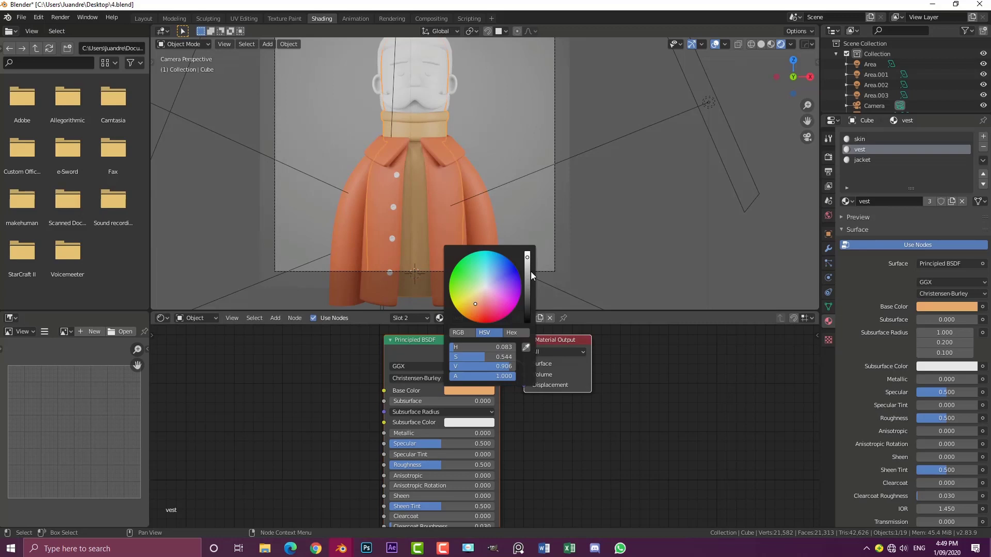
scroll(424, 132, "up", 4)
scroll(426, 164, "down", 3)
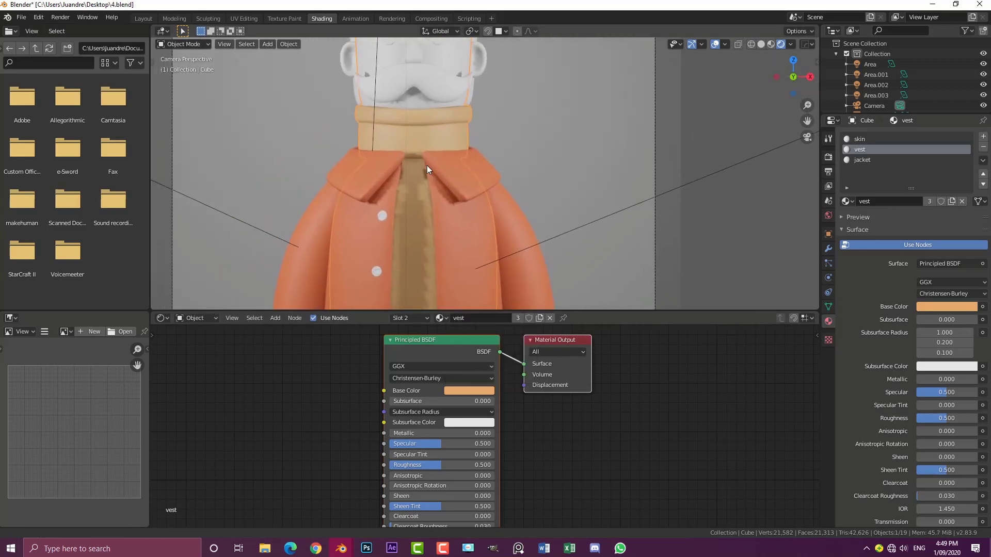
left_click(478, 391)
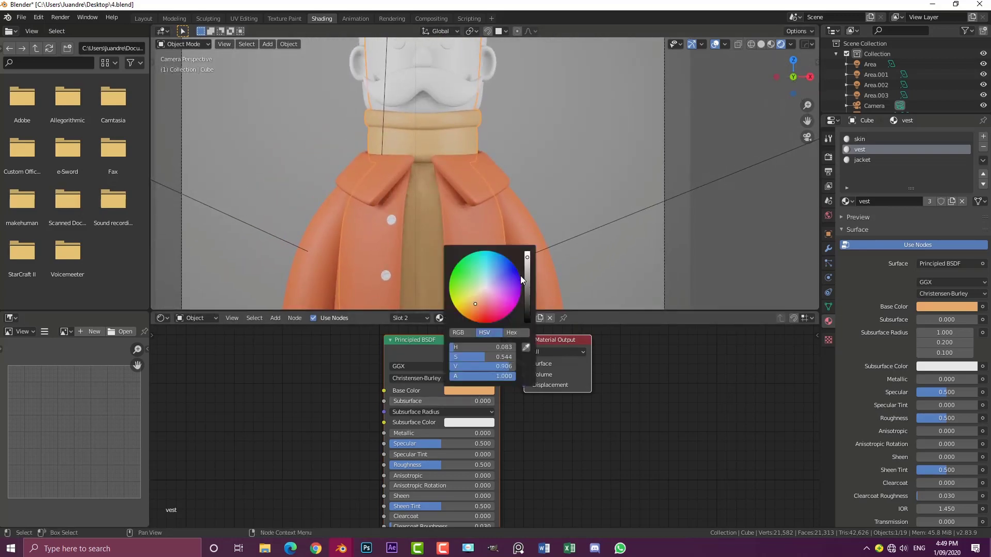
key("alt+a")
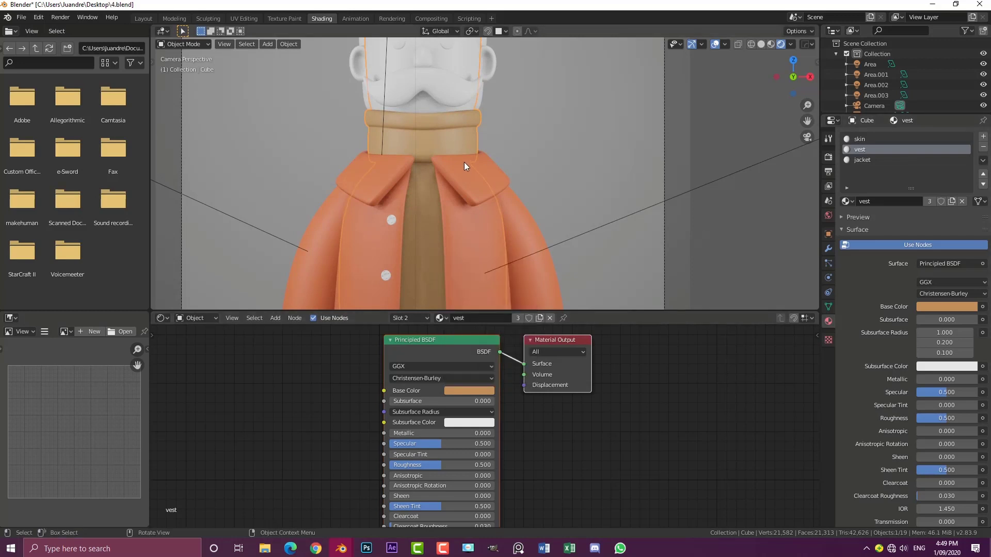
middle_click_drag(463, 162, 472, 229, "shift")
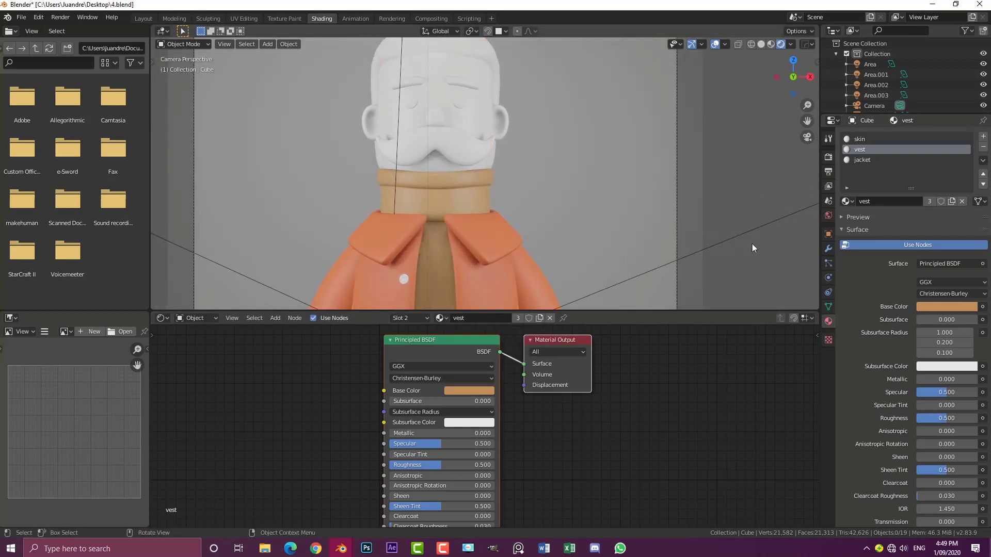
Step: Set the skin material's Base Color to a pinkish skin tone
double_click(860, 139)
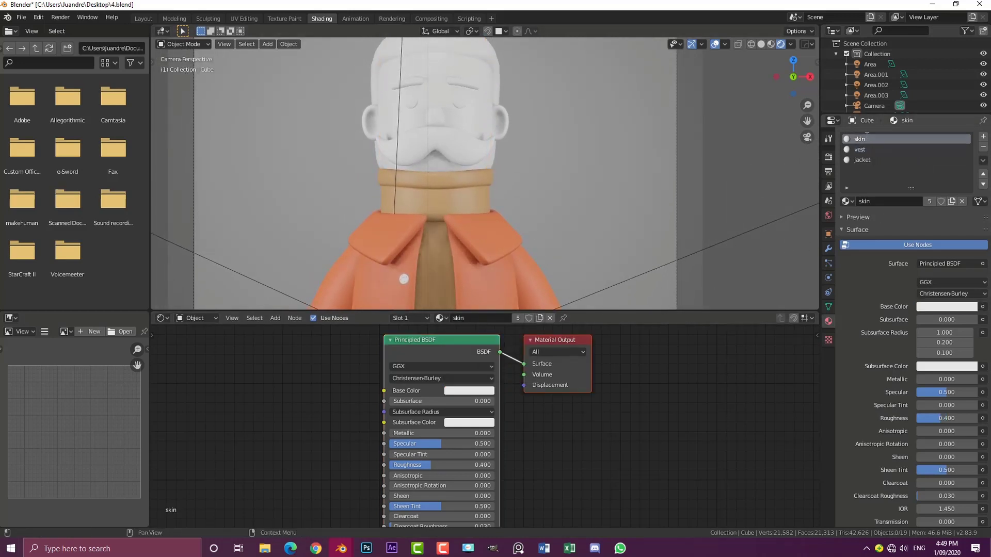
left_click(459, 391)
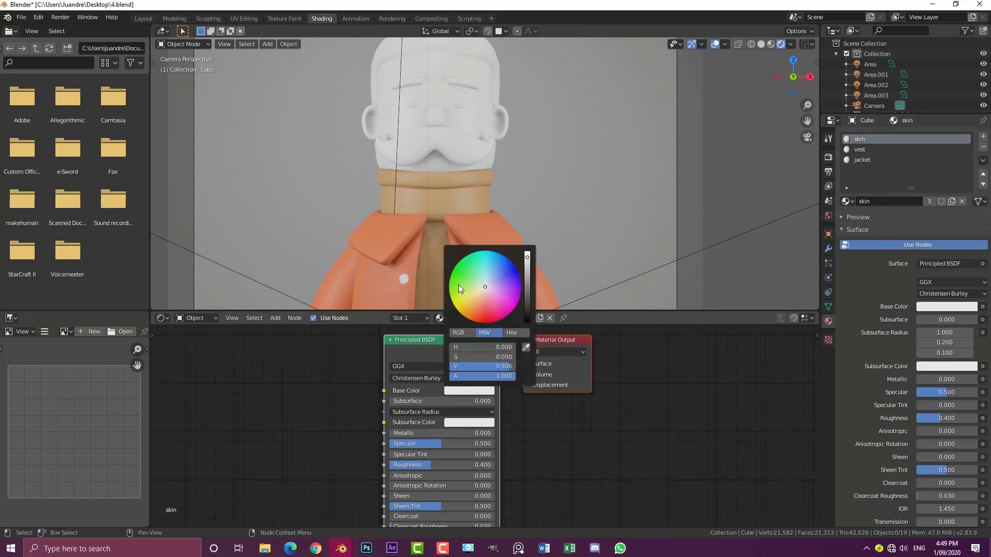
left_click(477, 301)
left_click(480, 306)
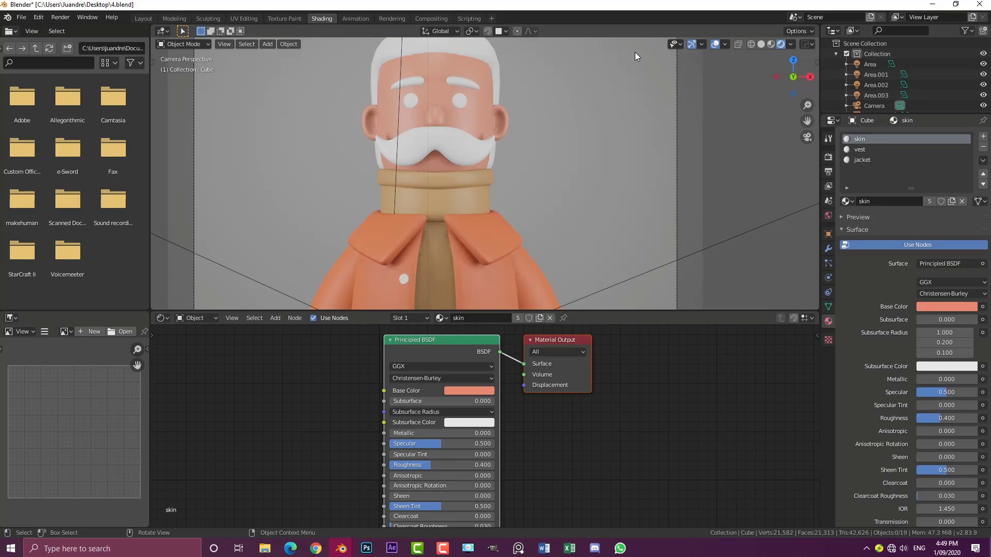
Step: Give the skin Subsurface 0.2, a pink Subsurface Color, and Roughness about 0.477
left_click(411, 401)
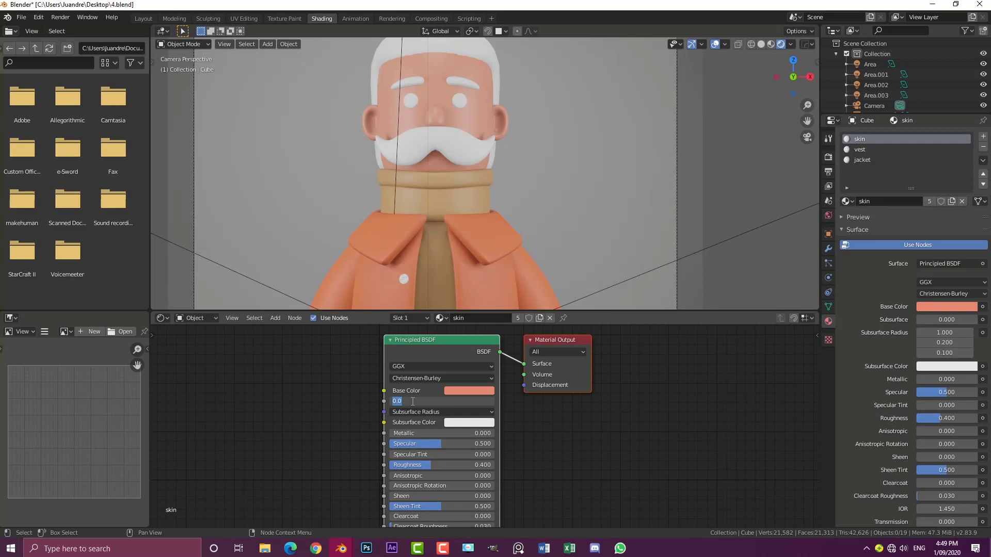
type(".2")
key("Return")
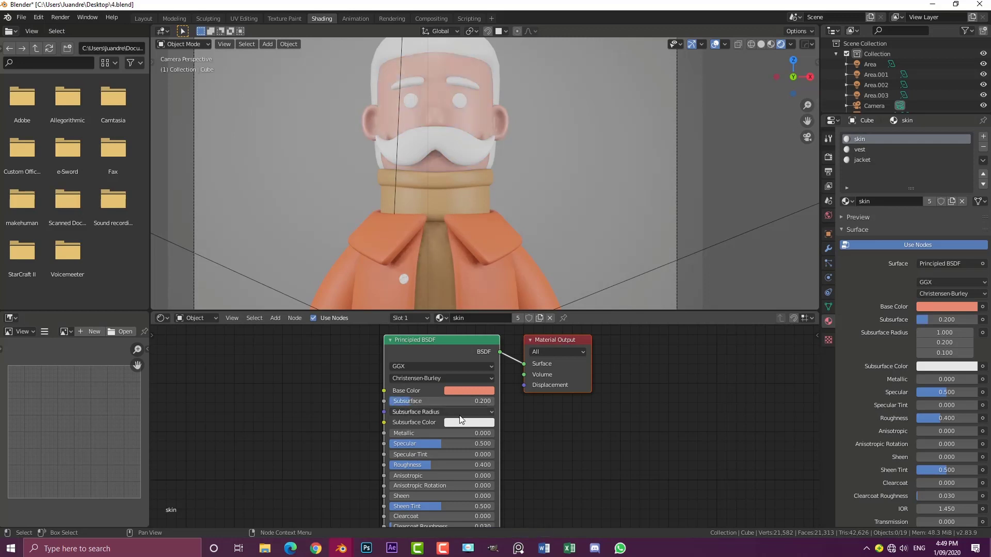
left_click(455, 425)
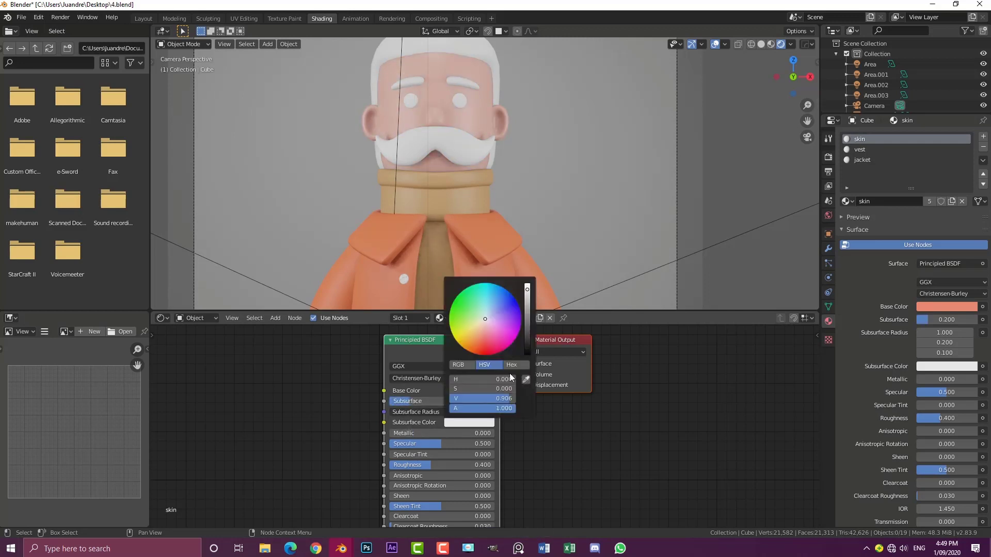
left_click(485, 335)
scroll(683, 178, "down", 6)
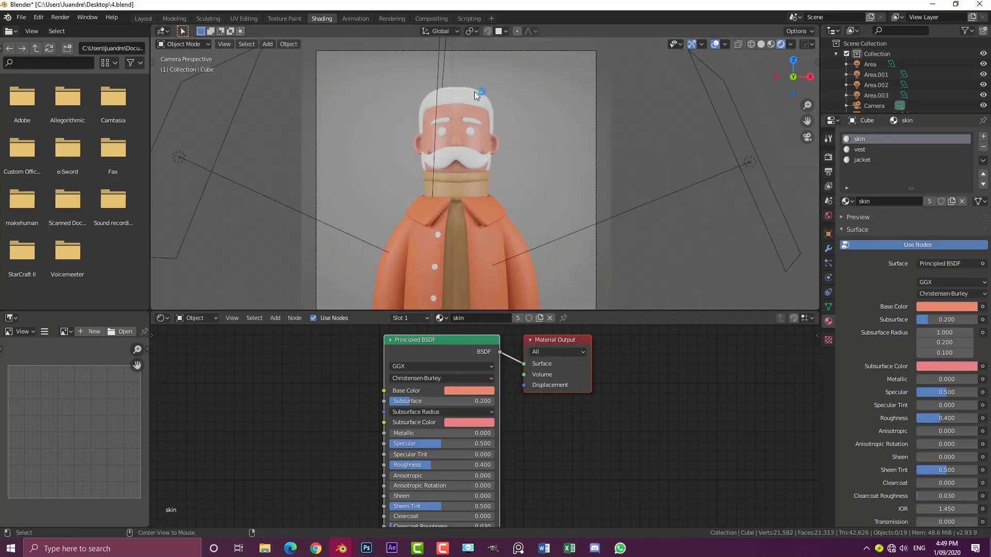
scroll(500, 170, "up", 2)
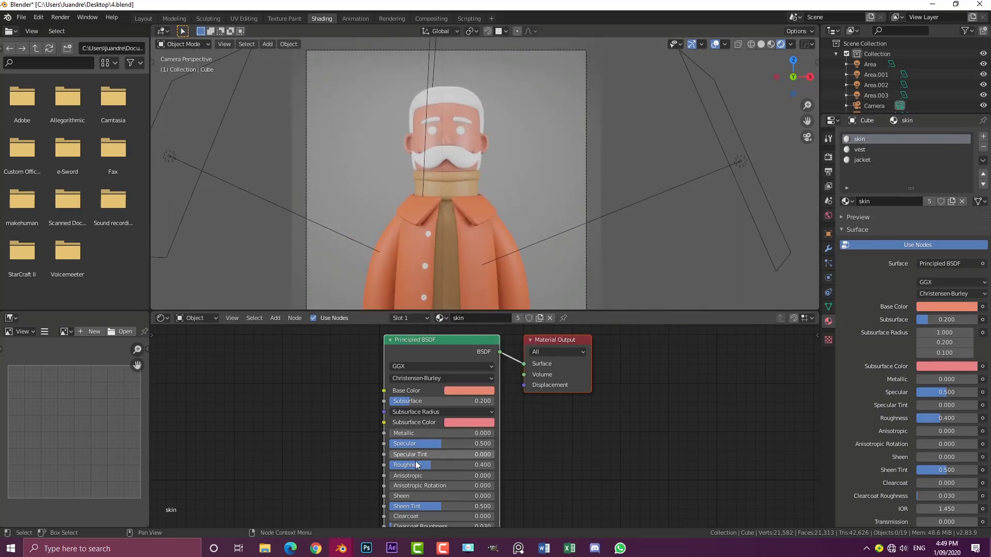
scroll(464, 433, "up", 1)
left_click_drag(422, 471, 432, 471)
scroll(418, 130, "up", 8)
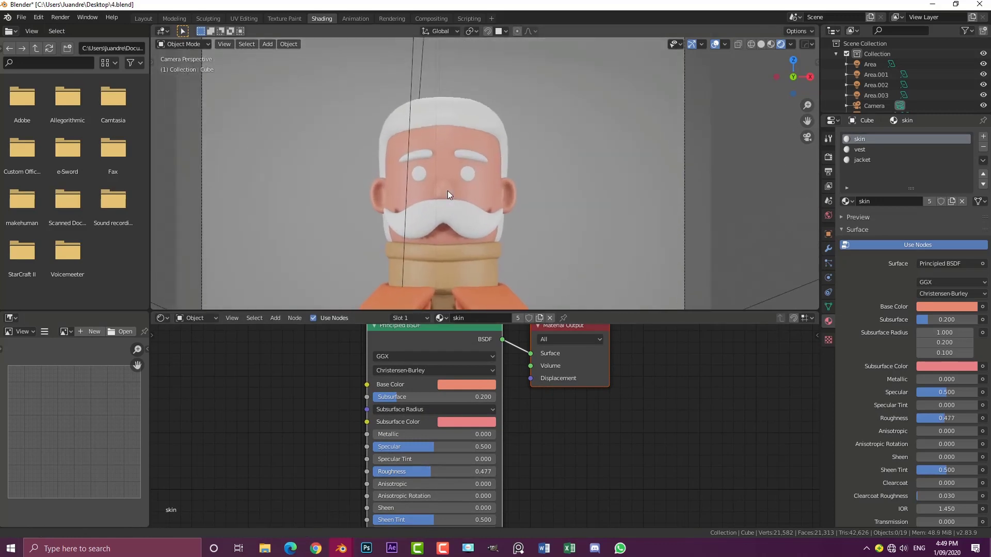
scroll(449, 221, "down", 4)
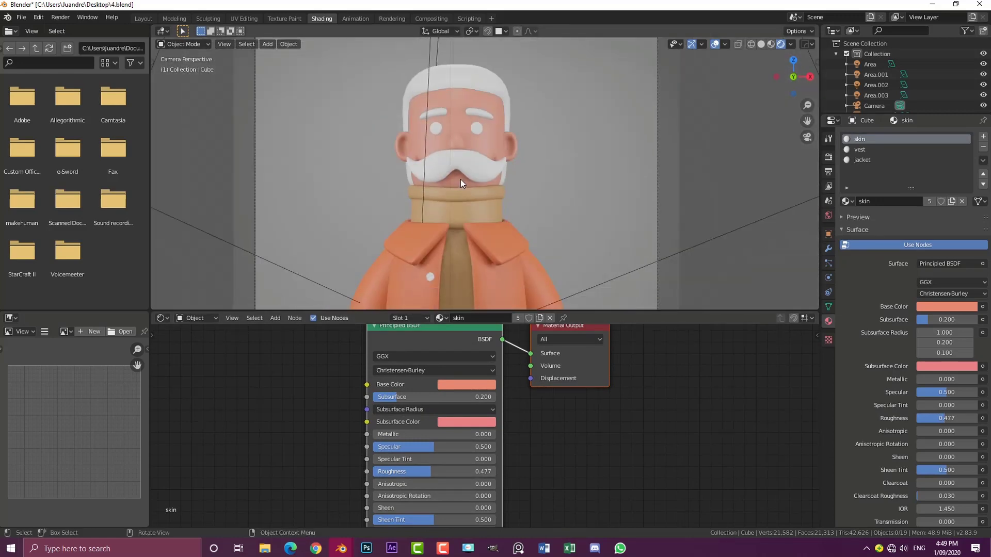
Step: Make the hair and mustache material dark reddish-brown with roughness raised to about 0.527
left_click(473, 163)
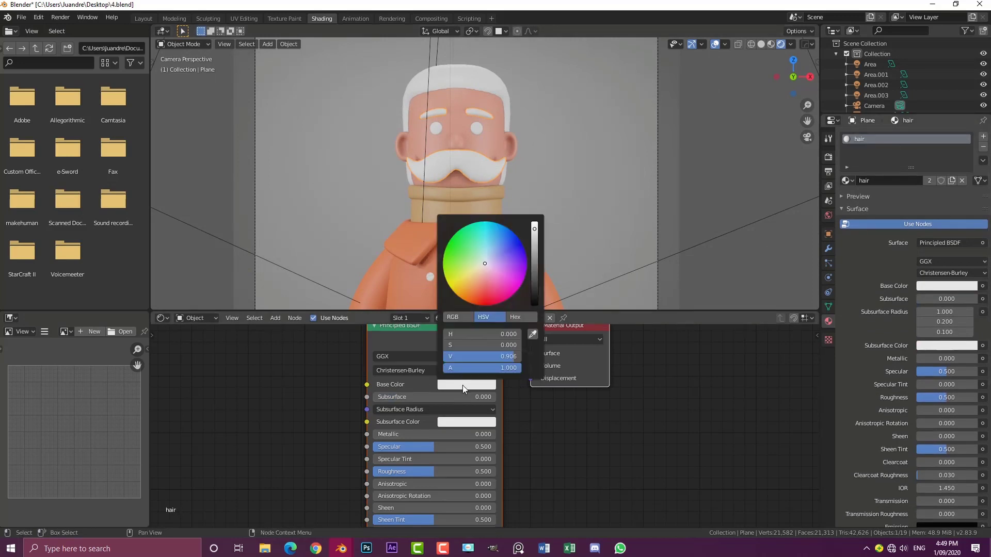
left_click_drag(484, 289, 475, 291)
scroll(475, 291, "down", 10)
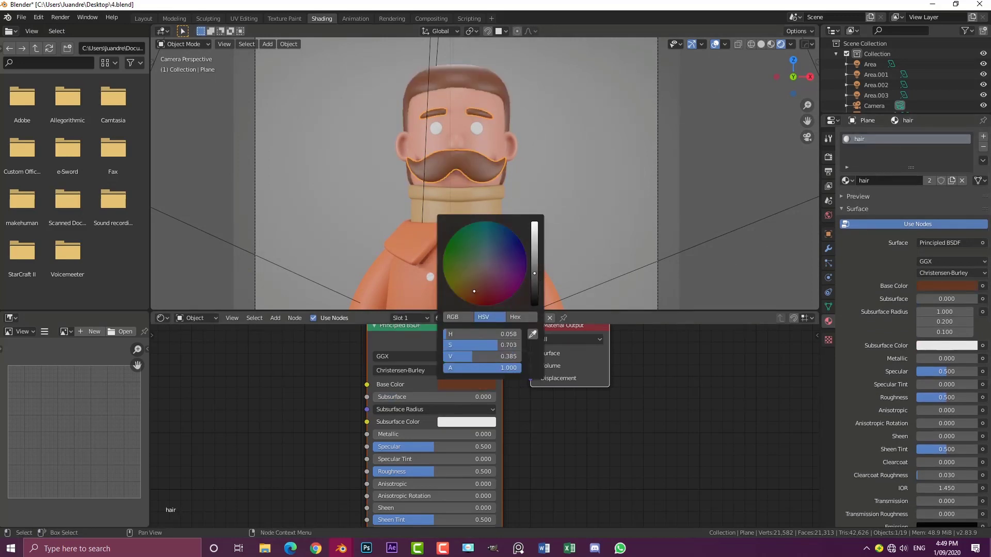
scroll(458, 278, "up", 2)
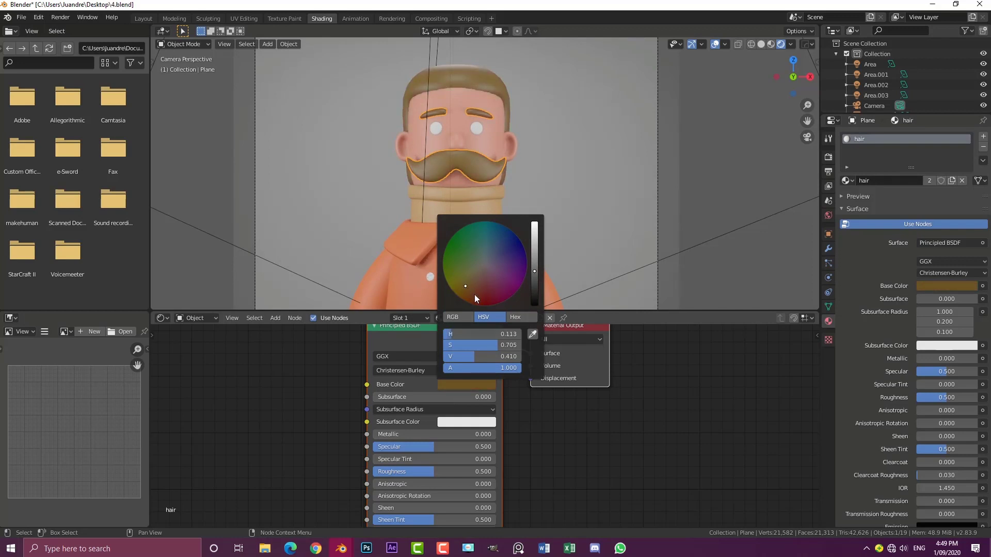
left_click_drag(475, 294, 479, 292)
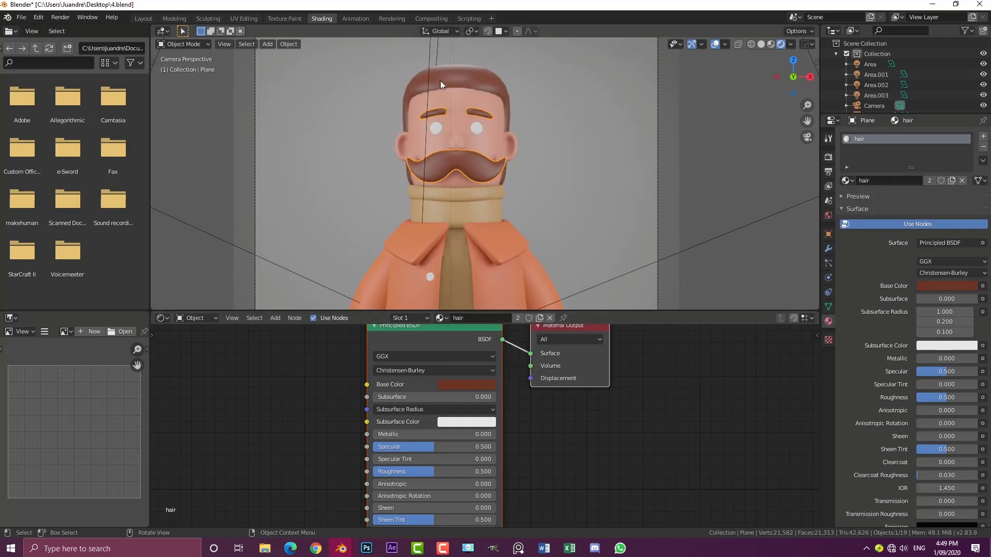
scroll(441, 81, "up", 3)
left_click(466, 385)
left_click_drag(537, 269, 536, 287)
key("alt+a")
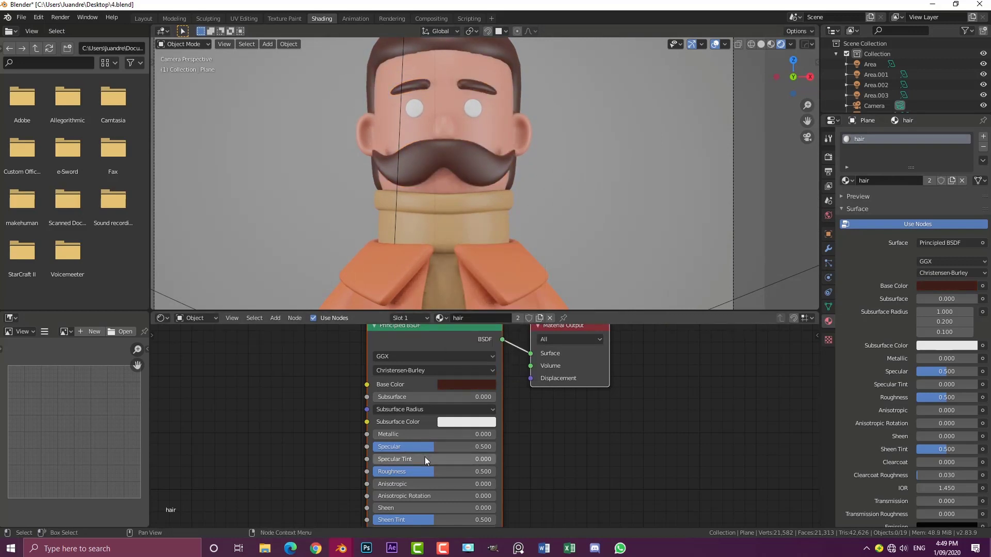
left_click_drag(433, 476, 437, 471)
scroll(564, 170, "down", 3)
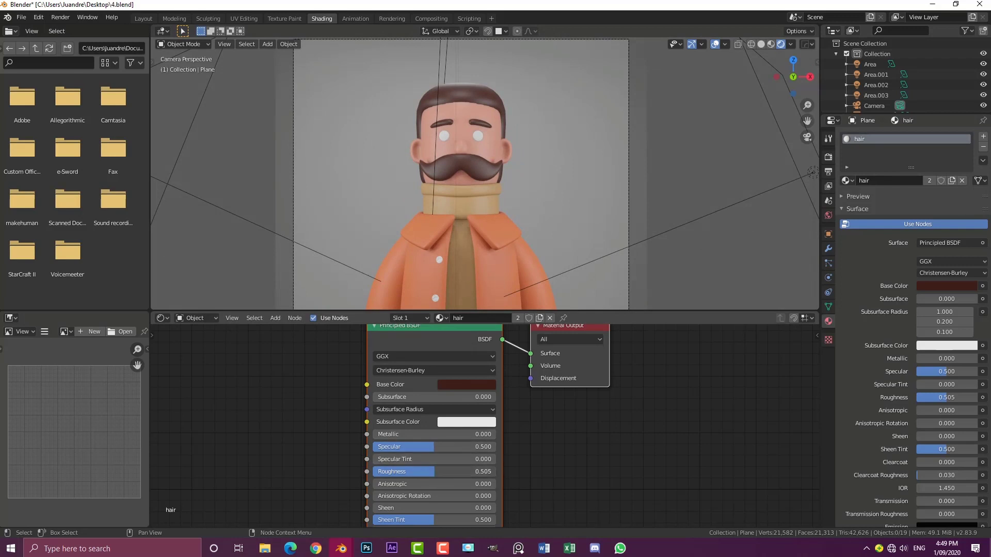
Step: Make the eyes near-black with lower roughness for a glossy look
scroll(526, 176, "down", 3)
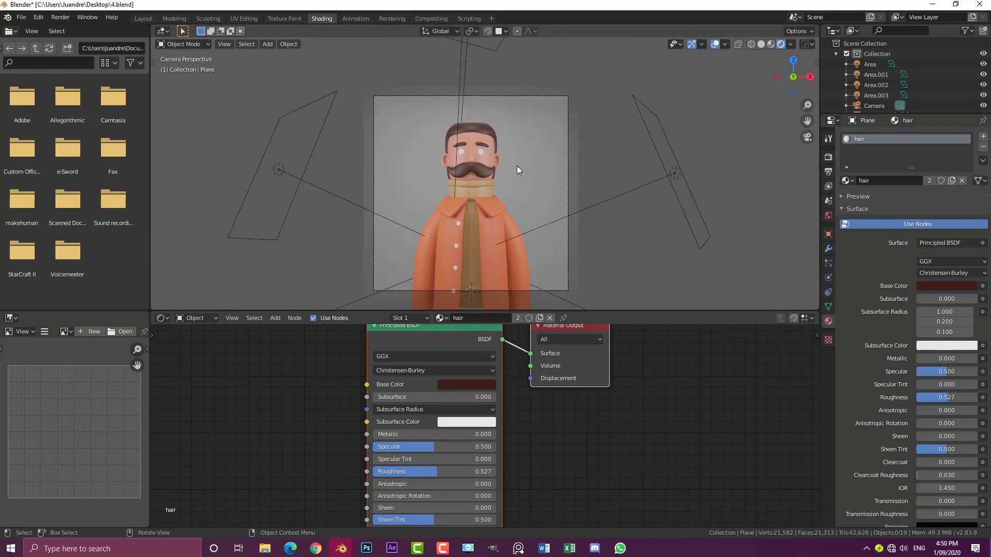
scroll(475, 130, "up", 3)
left_click(480, 138)
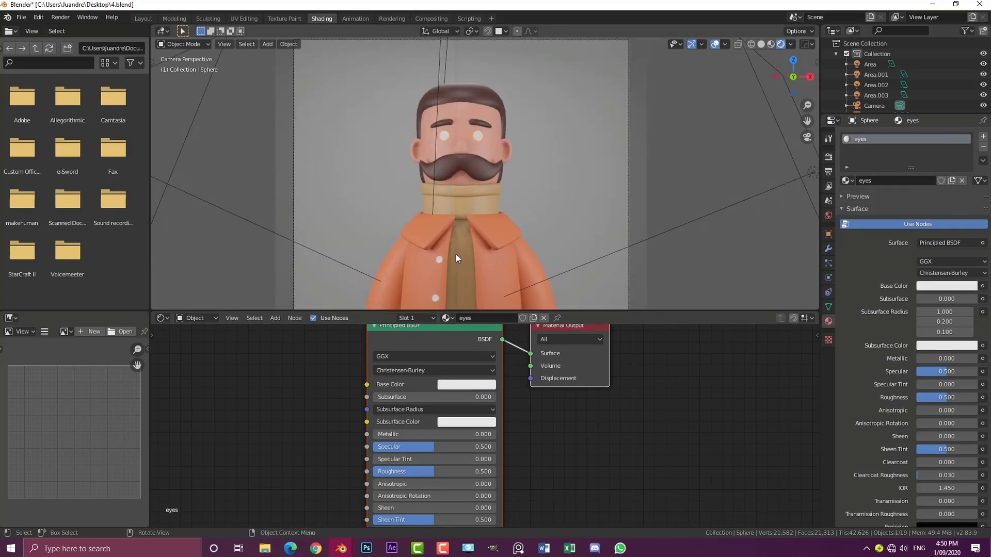
left_click(471, 386)
left_click_drag(535, 227, 534, 304)
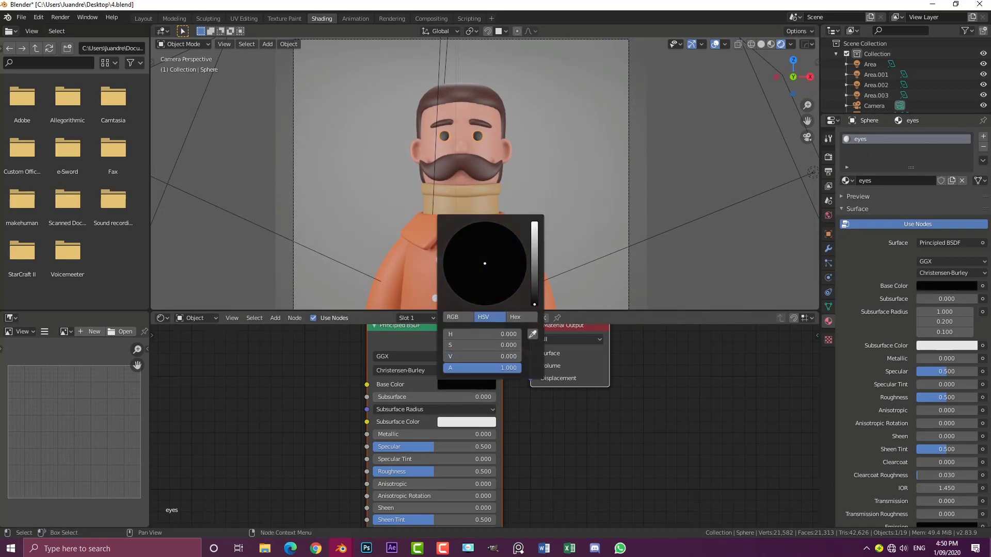
scroll(473, 98, "up", 3)
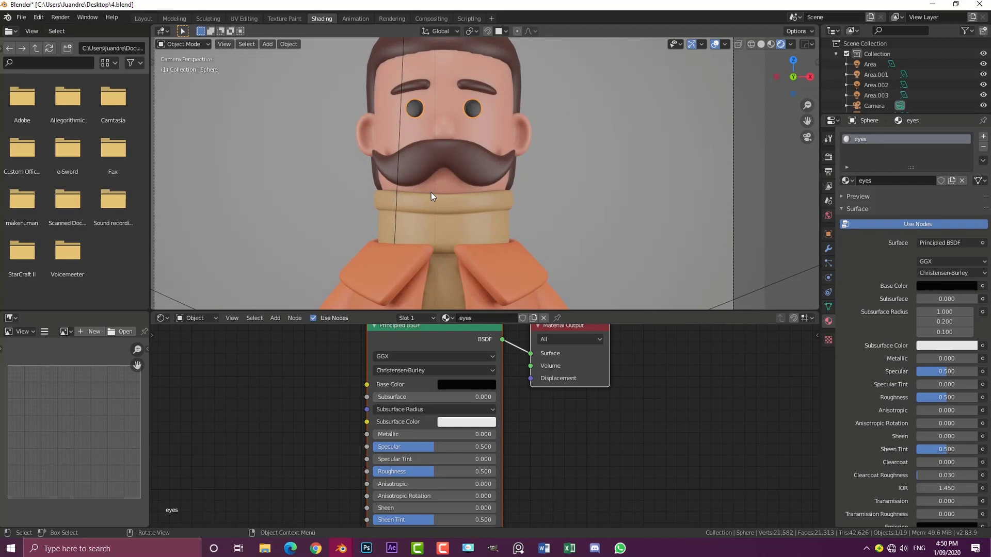
left_click_drag(454, 472, 413, 472)
scroll(517, 162, "down", 4)
left_click(519, 156)
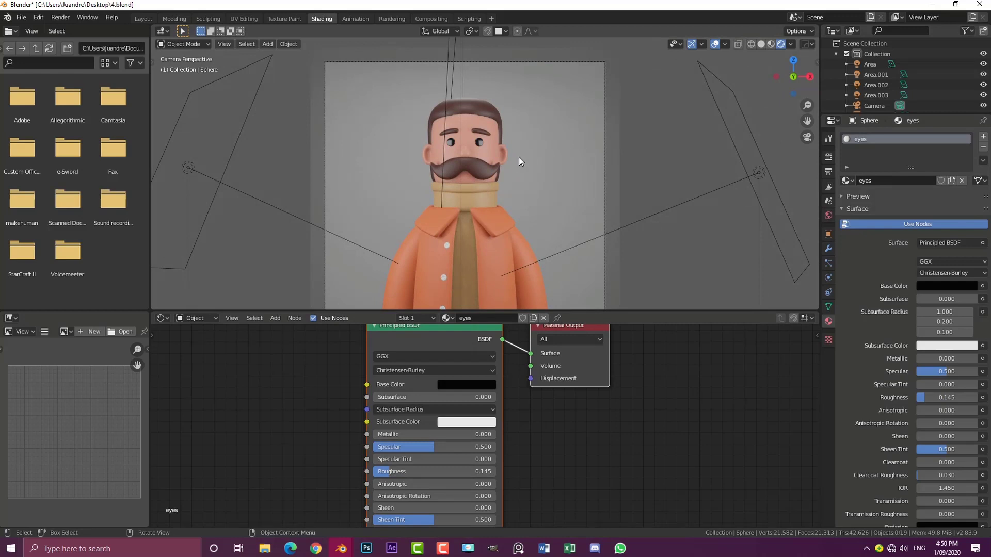
Step: Set the coat buttons' Base Color to a near-black reddish brown, then deselect
scroll(519, 157, "down", 2)
scroll(455, 267, "up", 5)
middle_click_drag(448, 178, 452, 192, "shift")
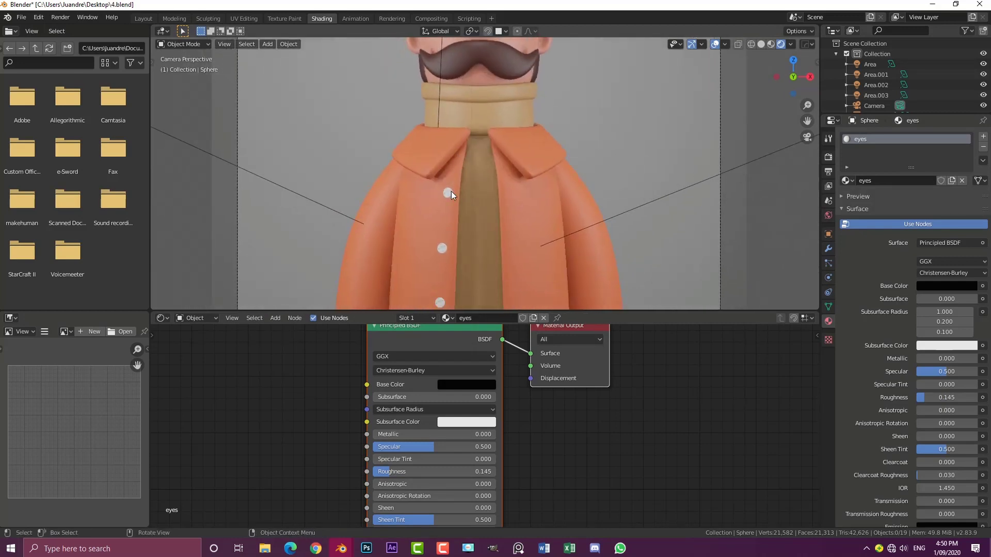
left_click(451, 191)
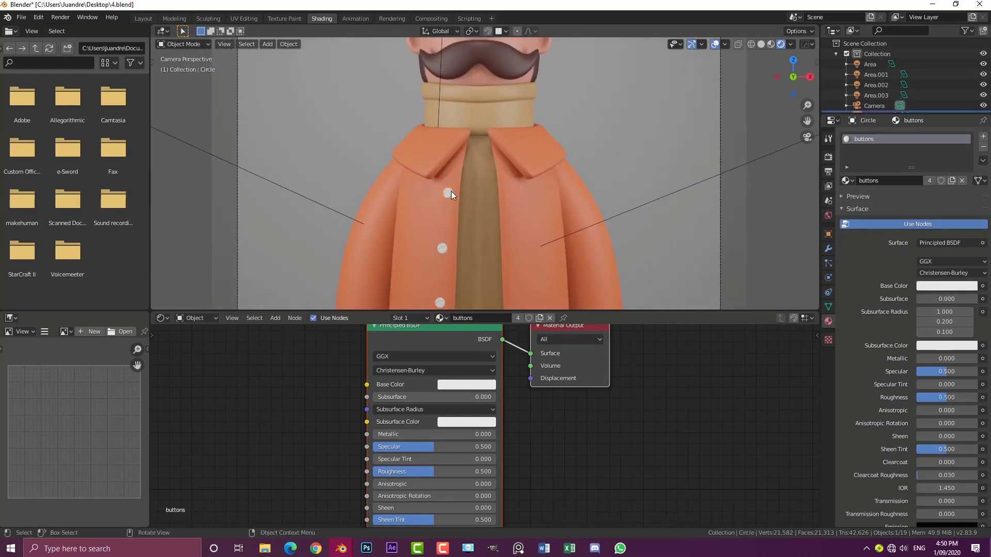
left_click(452, 385)
left_click(480, 291)
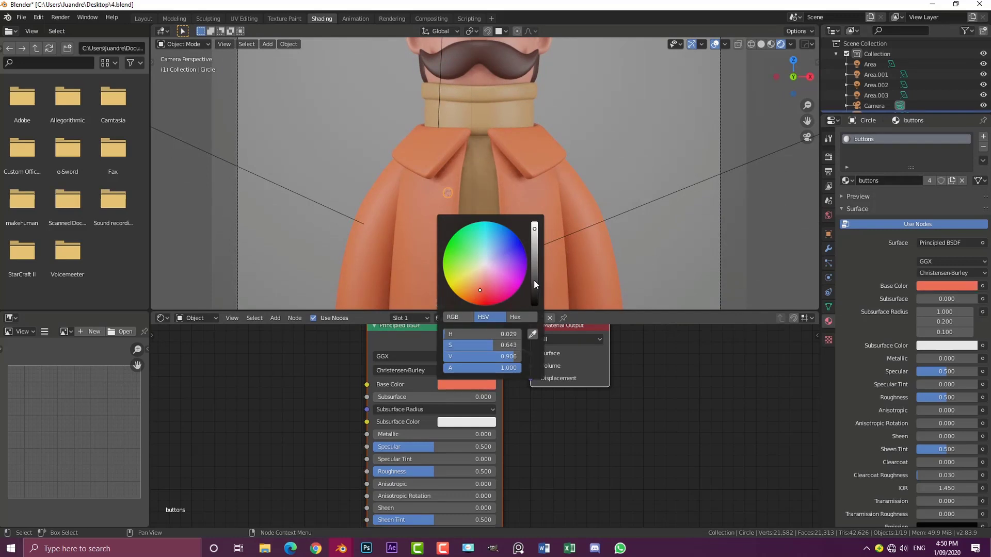
left_click_drag(533, 280, 534, 298)
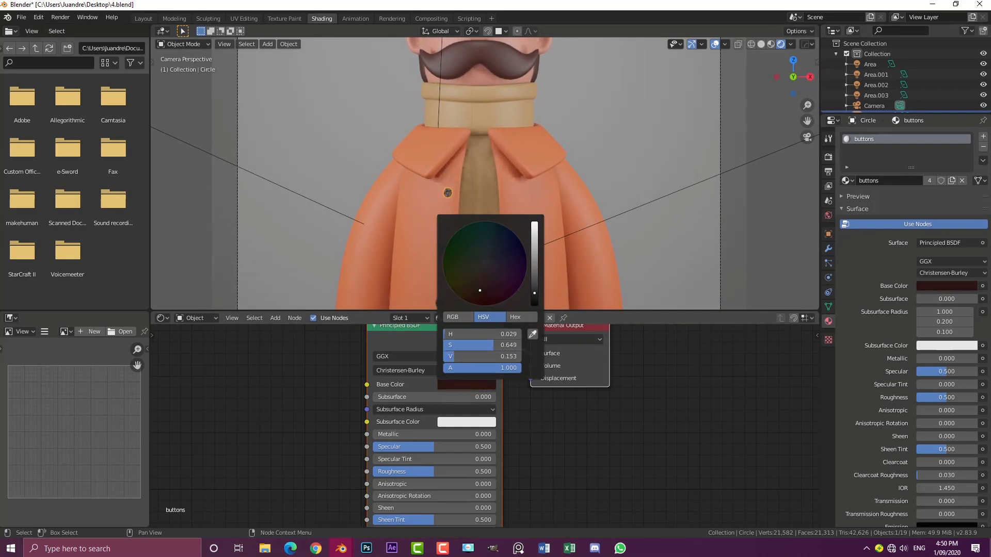
key("alt+a")
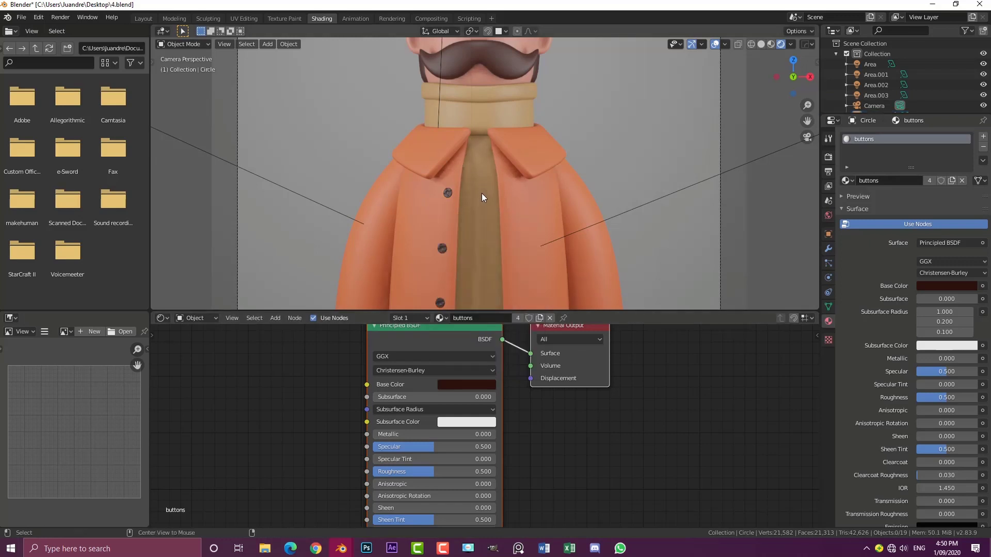
scroll(482, 193, "down", 4)
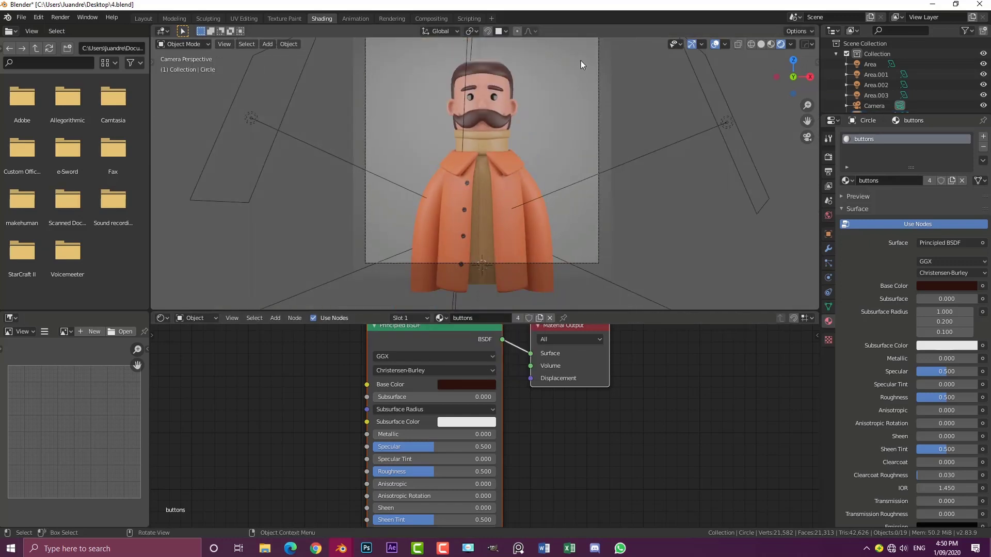
Step: Color the backdrop plane's Base Color a warm golden orange (about H 0.089, S 0.775)
left_click(559, 66)
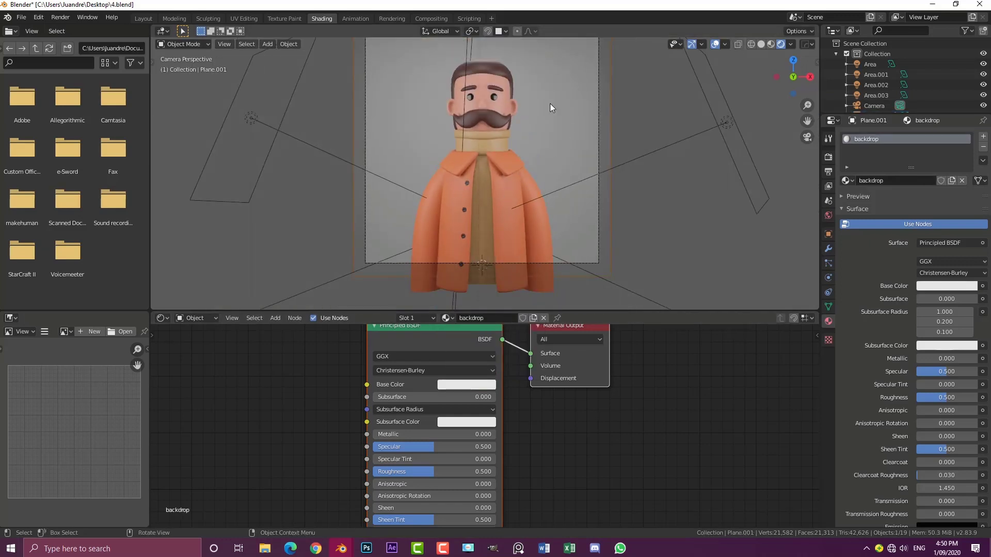
left_click(463, 385)
left_click(471, 294)
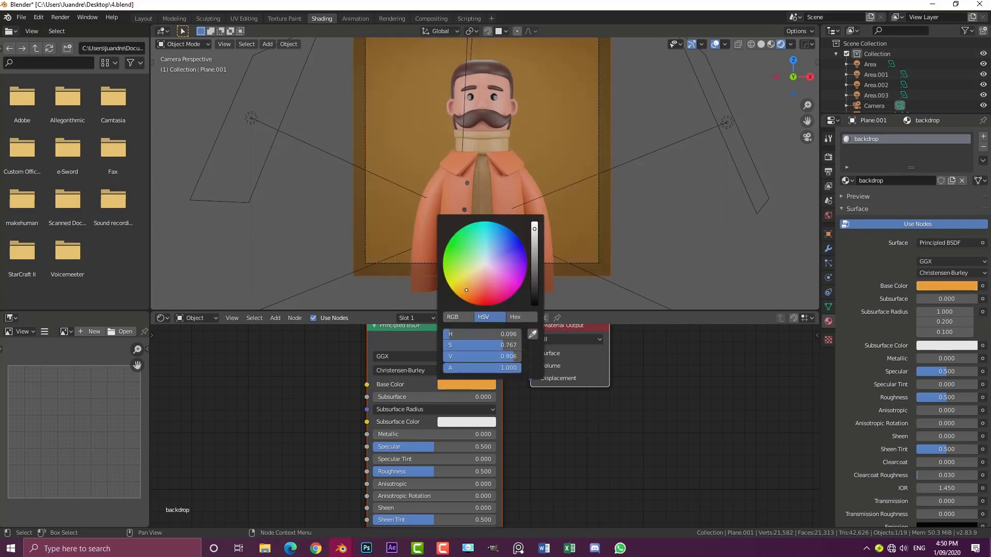
left_click_drag(535, 229, 534, 226)
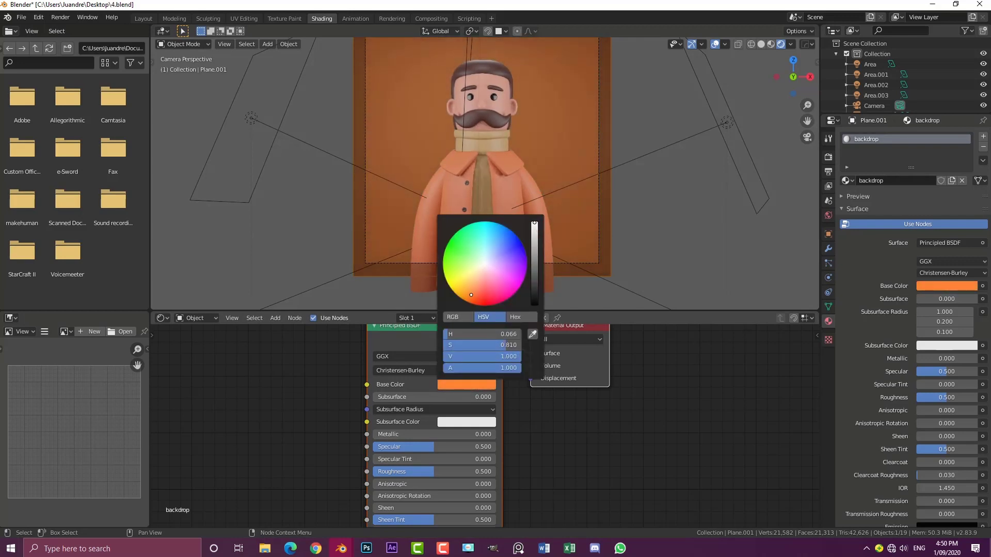
left_click(455, 386)
left_click(471, 292)
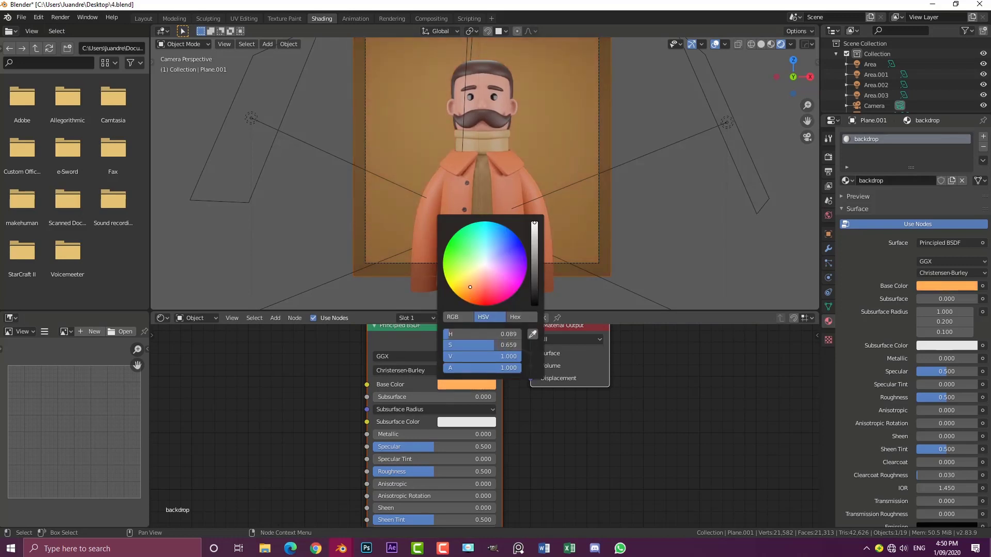
left_click(466, 294)
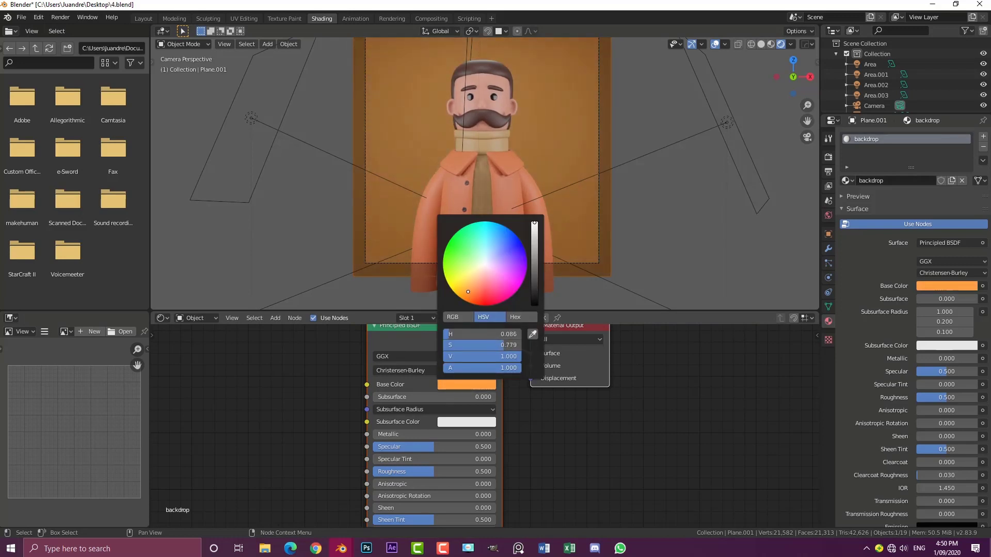
left_click(473, 291)
left_click_drag(469, 290, 467, 291)
scroll(604, 214, "down", 2)
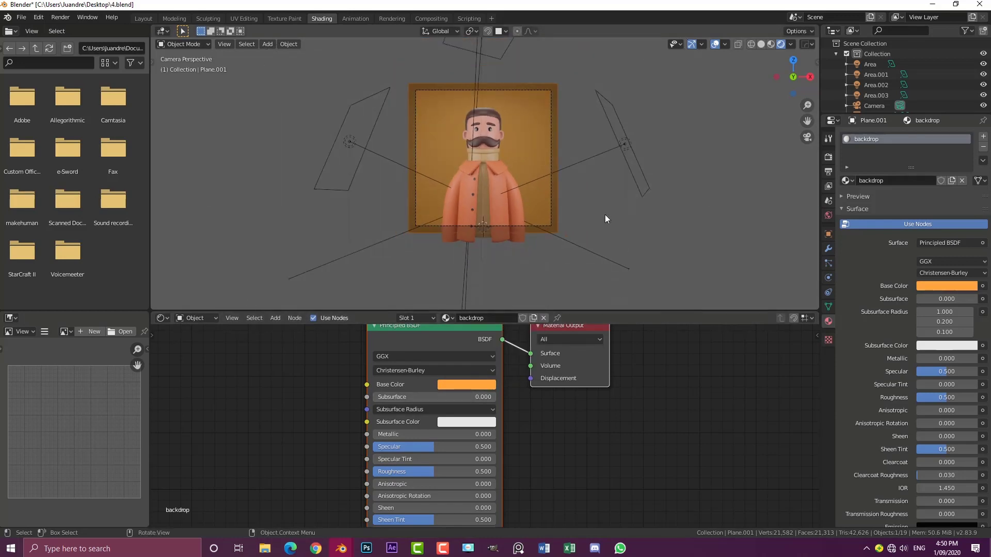
Step: Brighten the World background color to a value of 0.48
scroll(527, 199, "up", 1)
scroll(527, 199, "up", 2)
left_click(828, 216)
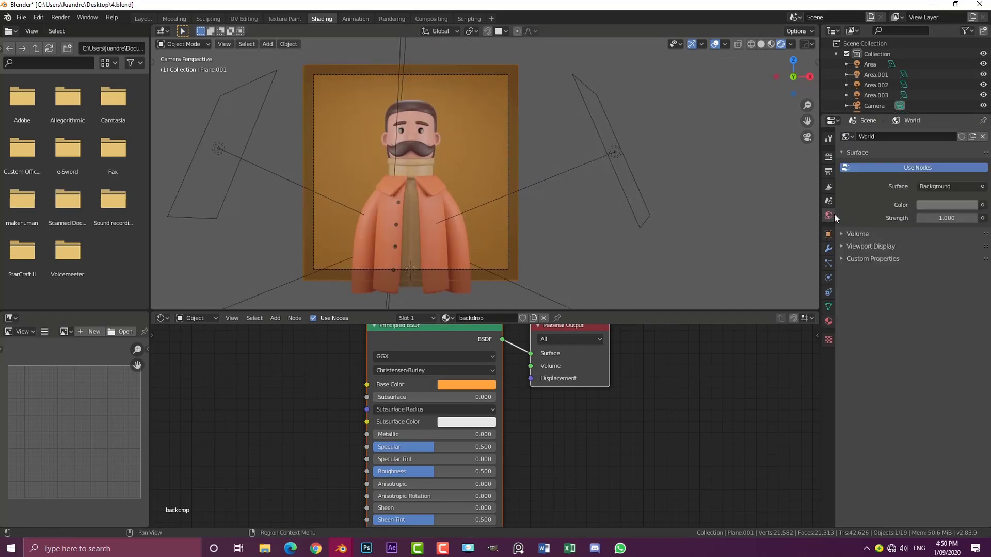
left_click(951, 204)
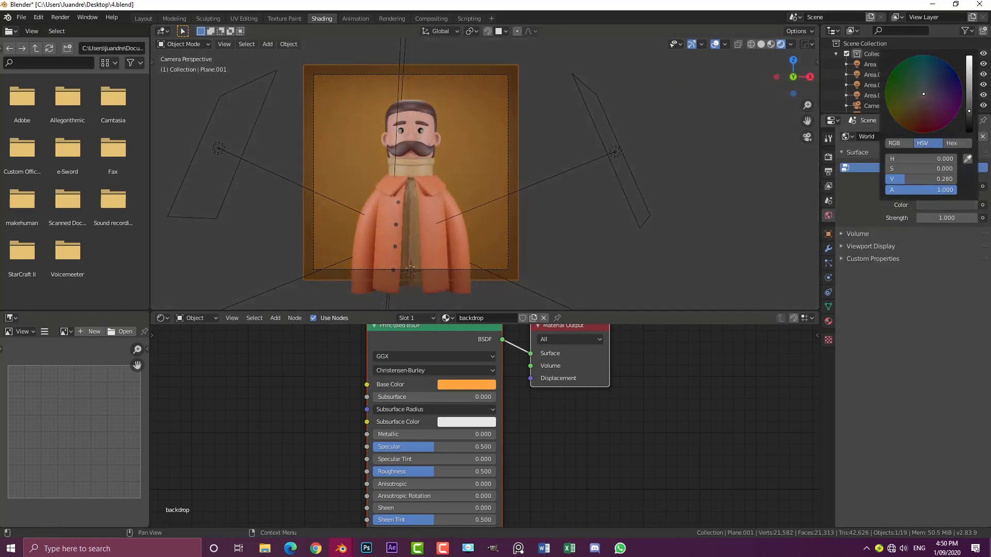
left_click_drag(969, 111, 969, 95)
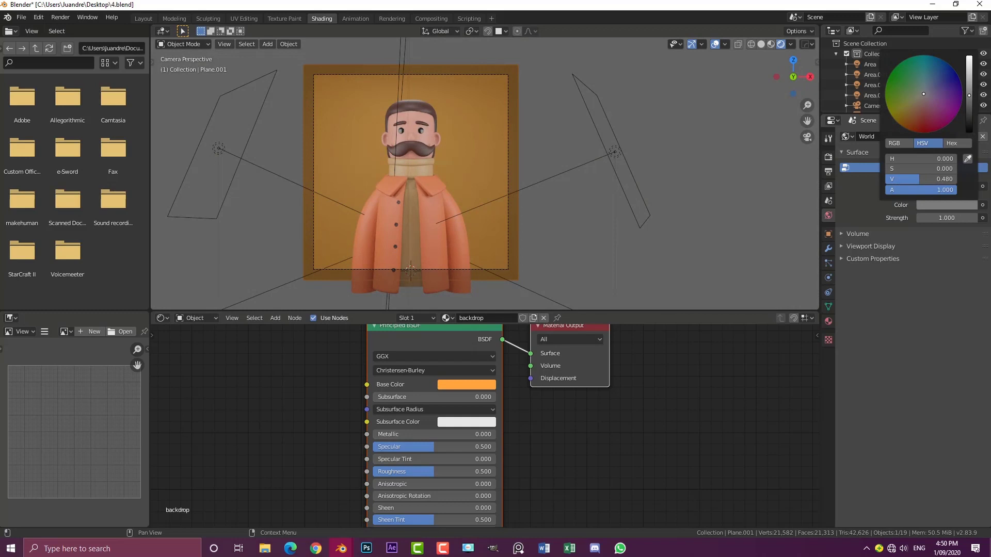
scroll(454, 196, "up", 4)
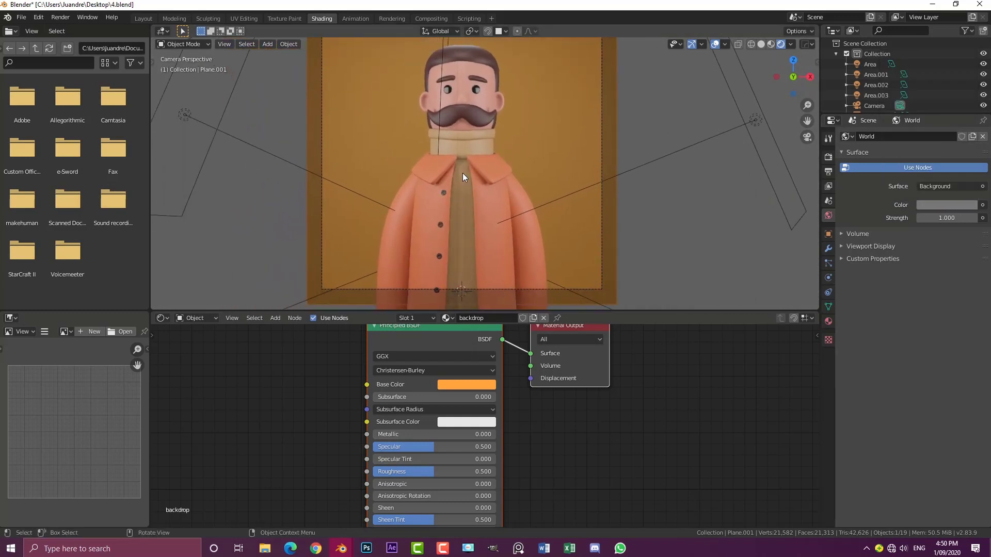
Step: Darken the jacket and vest Base Colors, leaving the vest a muted brown
left_click(500, 173)
left_click(457, 400)
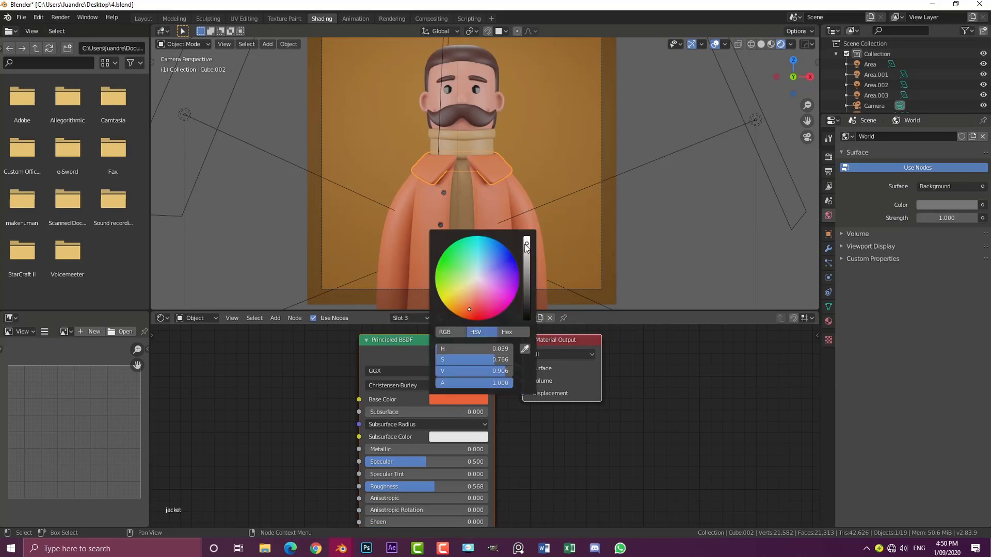
left_click_drag(527, 248, 527, 256)
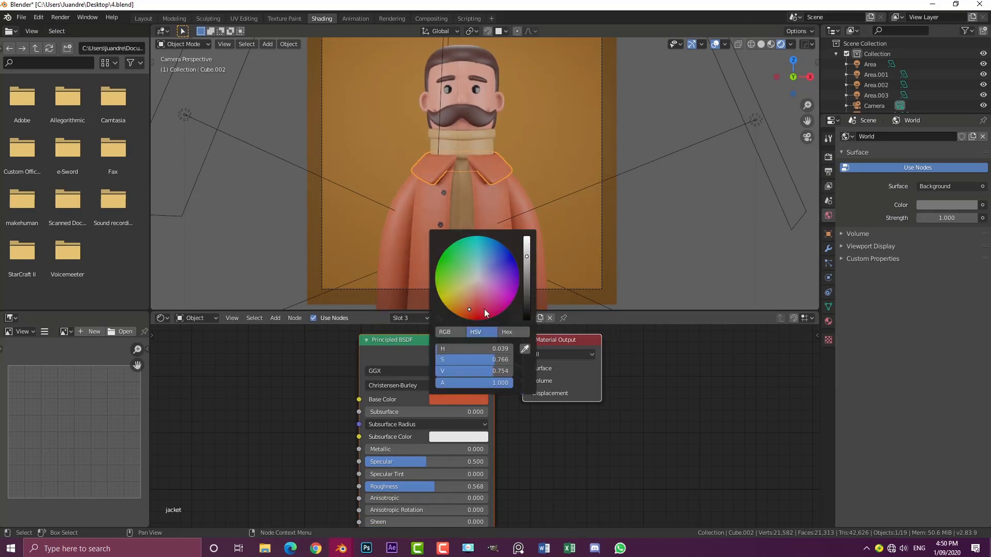
key("alt+a")
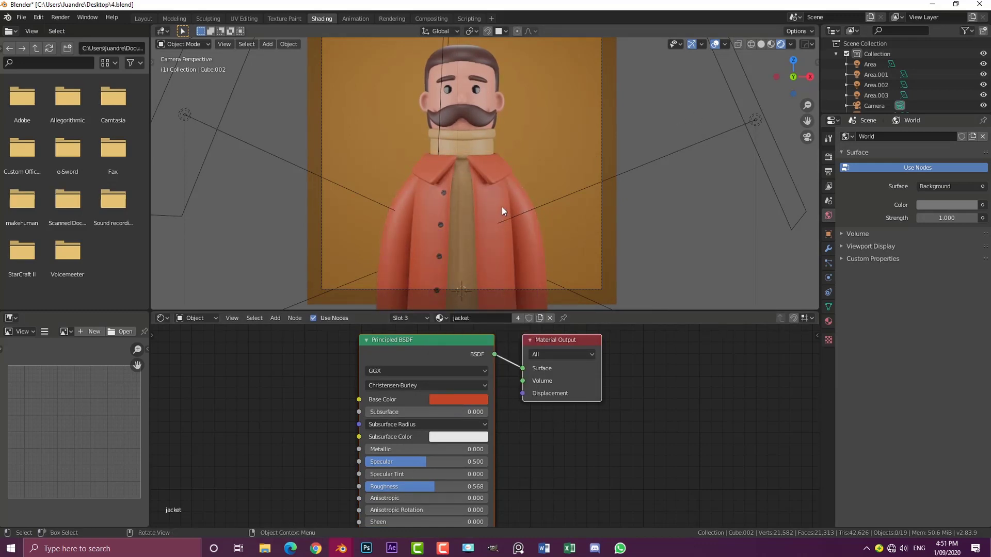
scroll(502, 206, "down", 2)
scroll(503, 178, "up", 2)
left_click(472, 158)
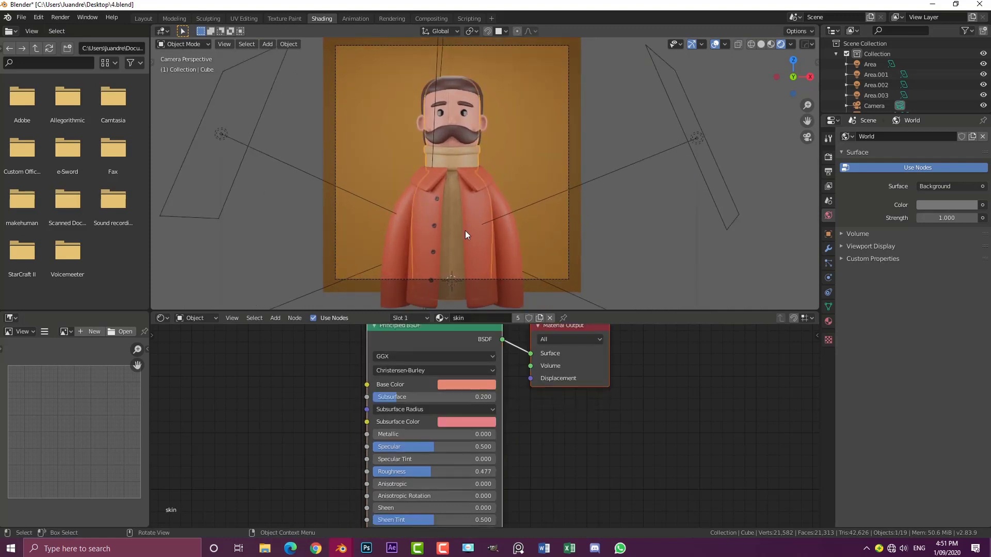
left_click(828, 320)
left_click(865, 149)
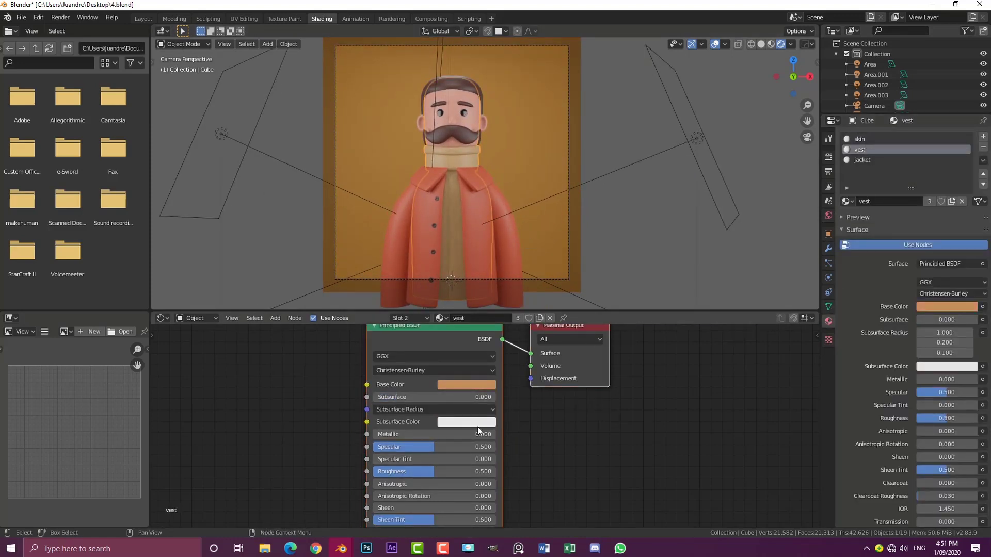
left_click(466, 384)
left_click(534, 259)
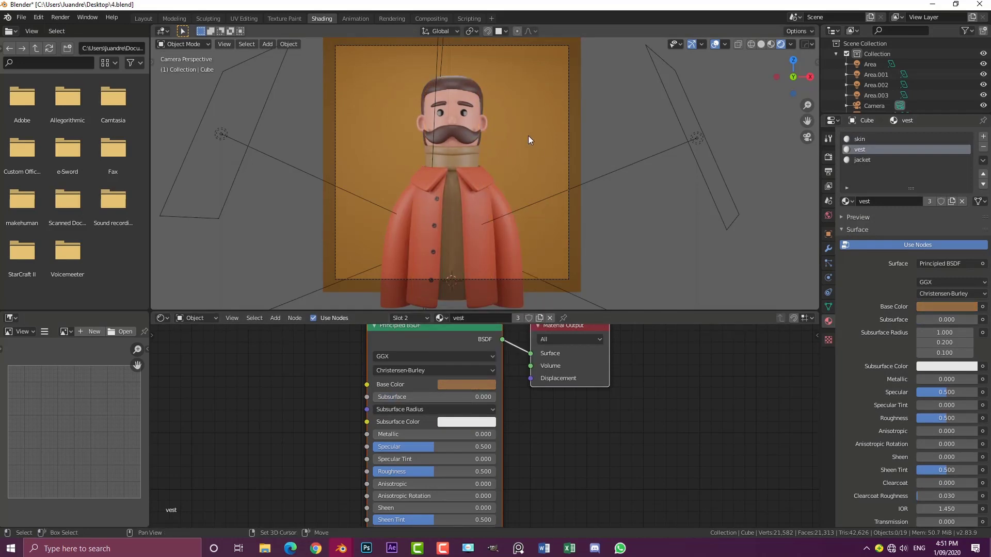
Step: Return to the camera view in Solid shading and render the final image
middle_click_drag(529, 135, 529, 151)
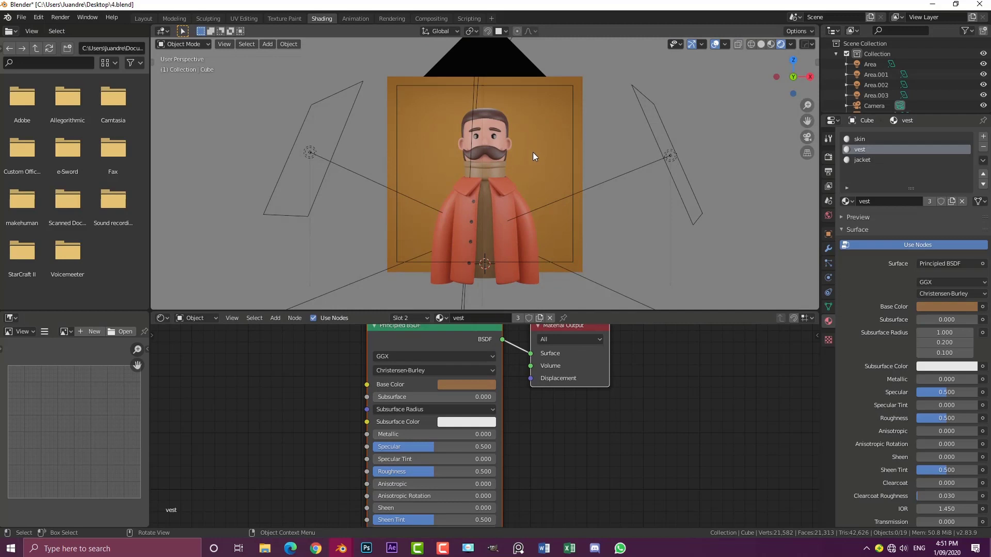
key("KP_0")
scroll(490, 161, "up", 2)
key("z")
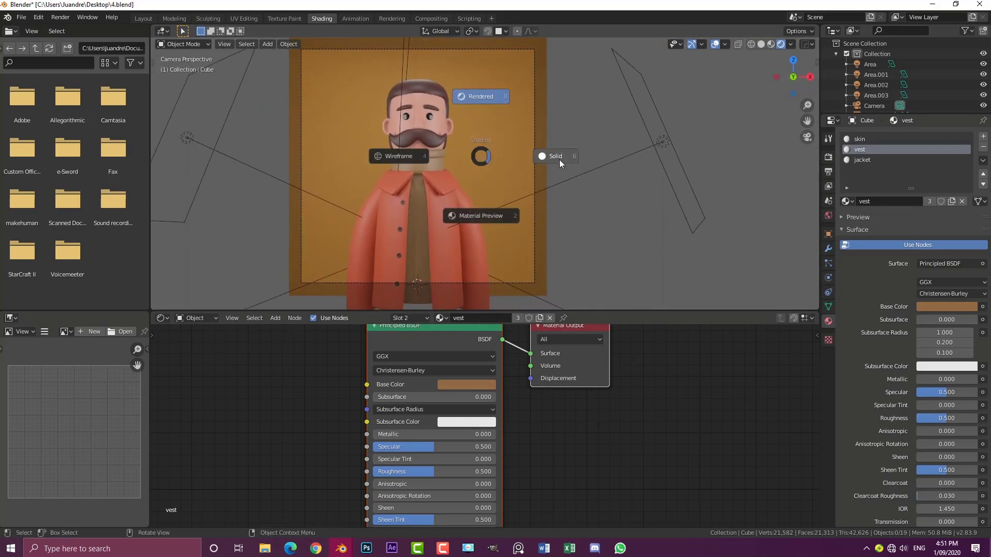
left_click(559, 159)
left_click(59, 17)
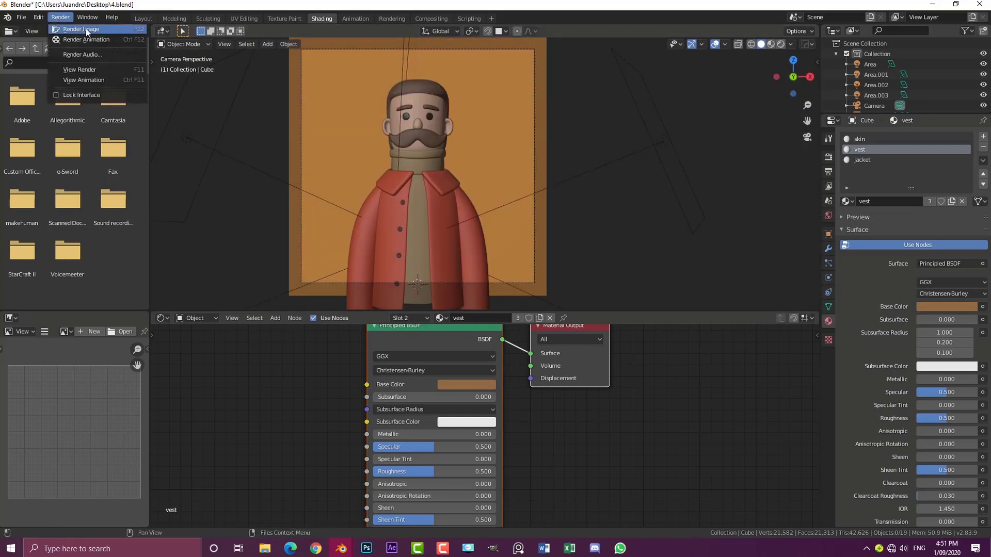
left_click(112, 29)
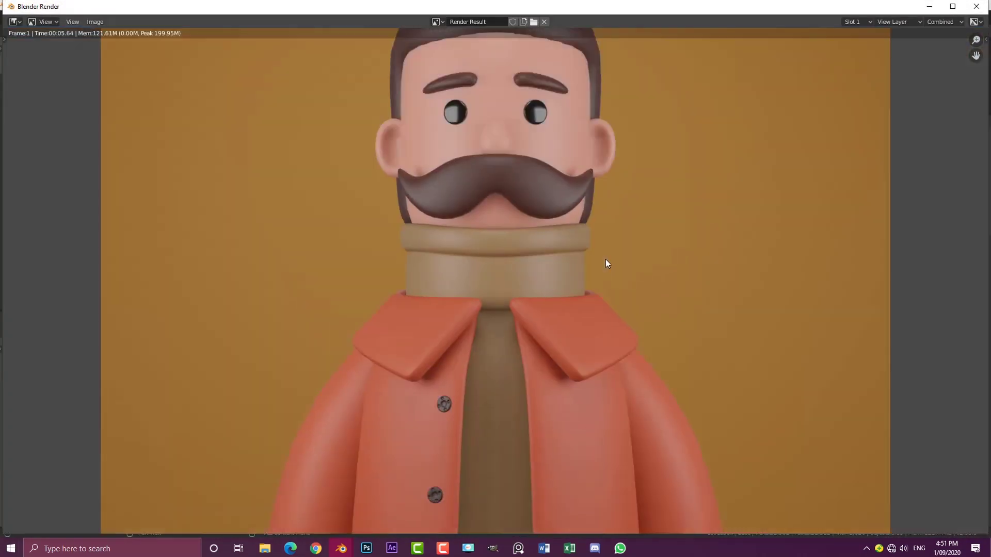
Step: Zoom and pan the Render Result to inspect the bust against the golden backdrop
scroll(606, 259, "down", 5)
middle_click_drag(612, 275, 551, 257)
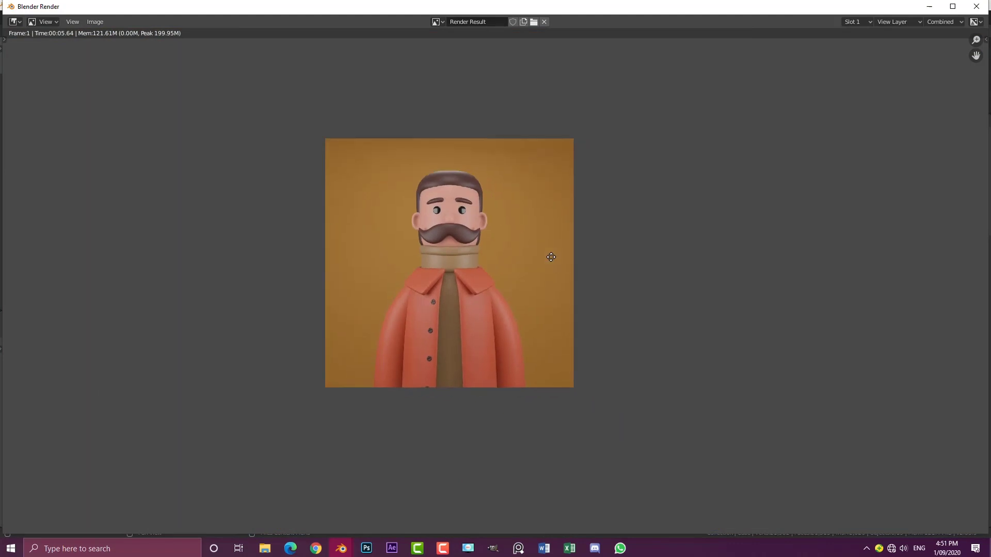
scroll(453, 264, "up", 2)
middle_click_drag(467, 266, 496, 265)
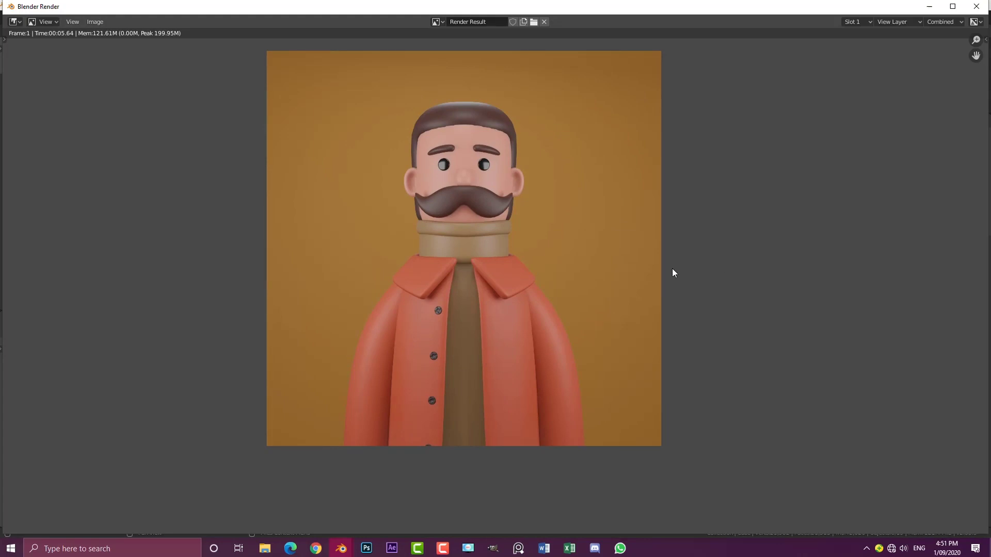
scroll(499, 263, "down", 1)
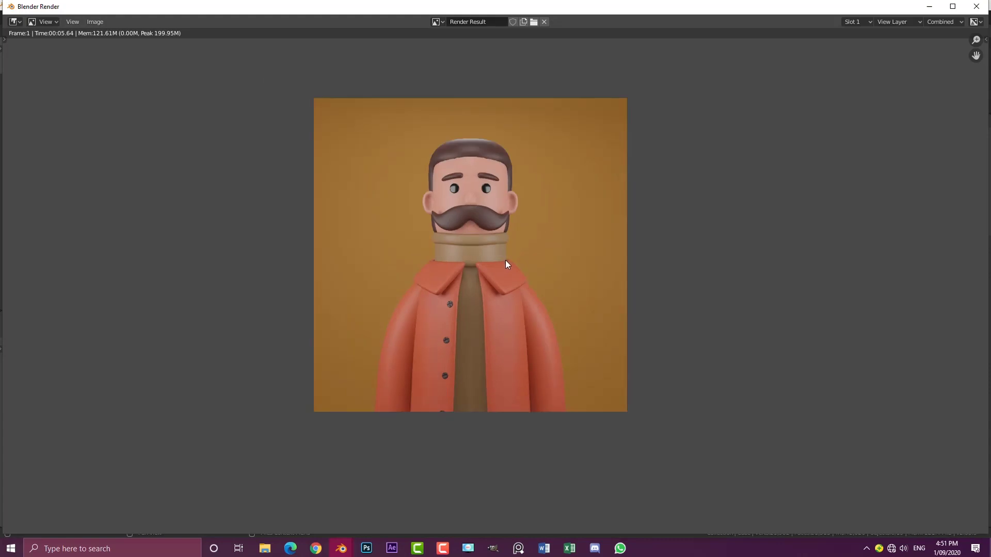